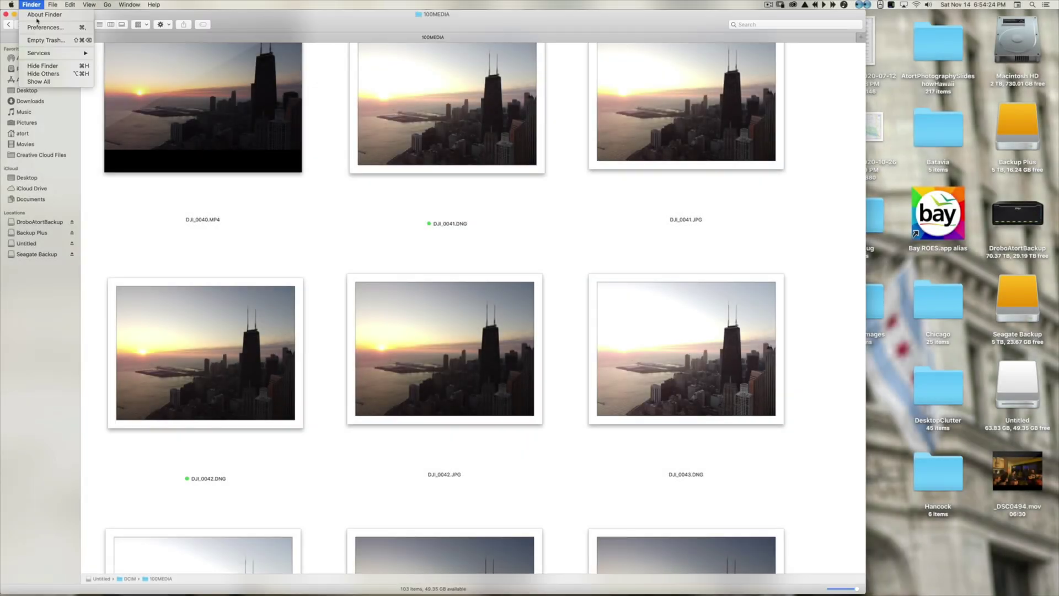
- Hide the Finder window and Quick Look DJI_0041, DJI_0044, then DJI_0041 again to compare exposures
click(43, 66)
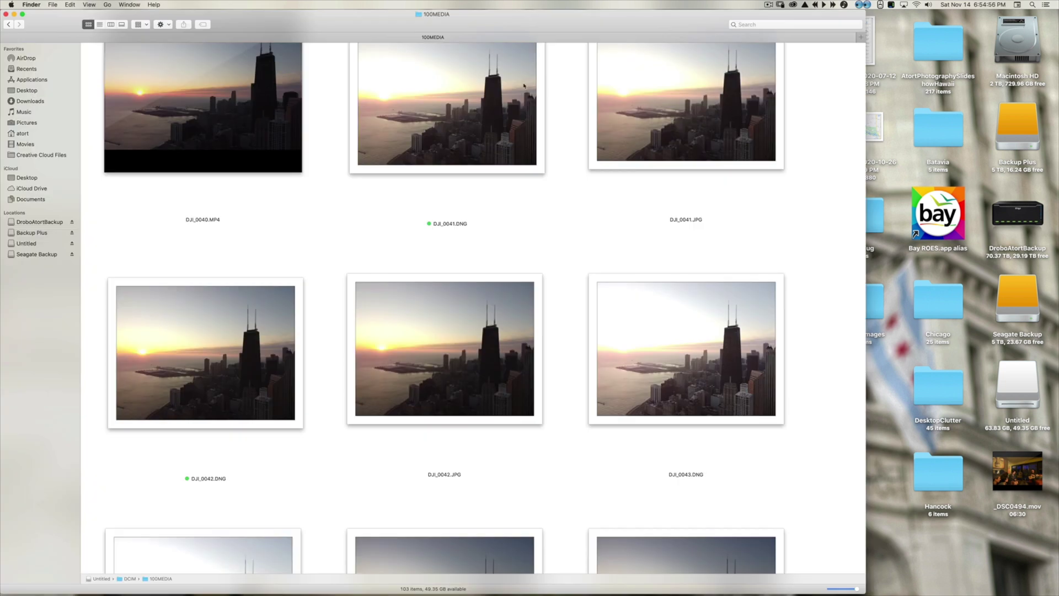
click(403, 99)
key(space)
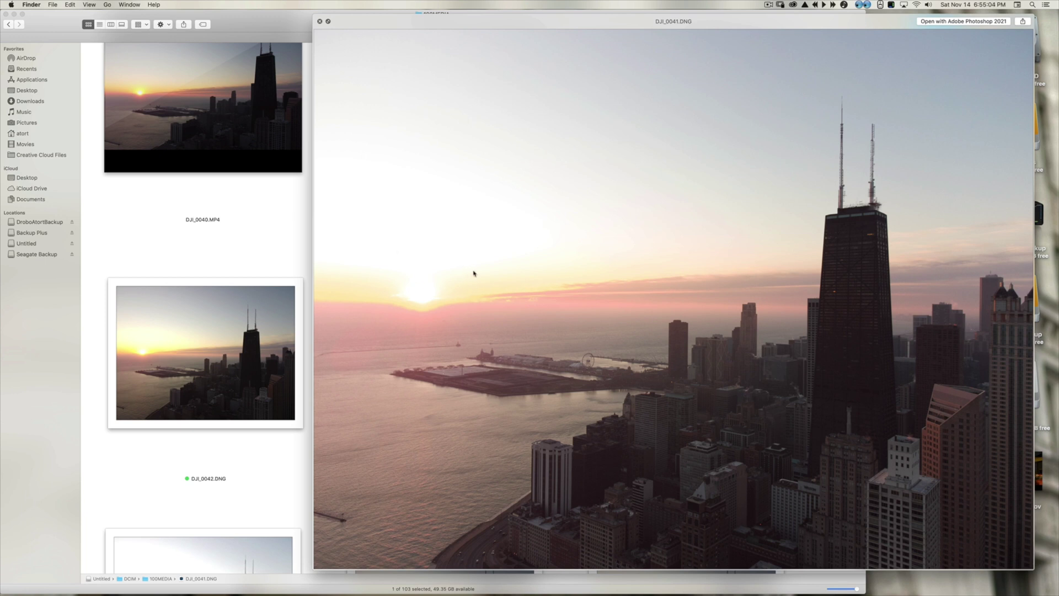
key(space)
scroll(502, 274, down, 3)
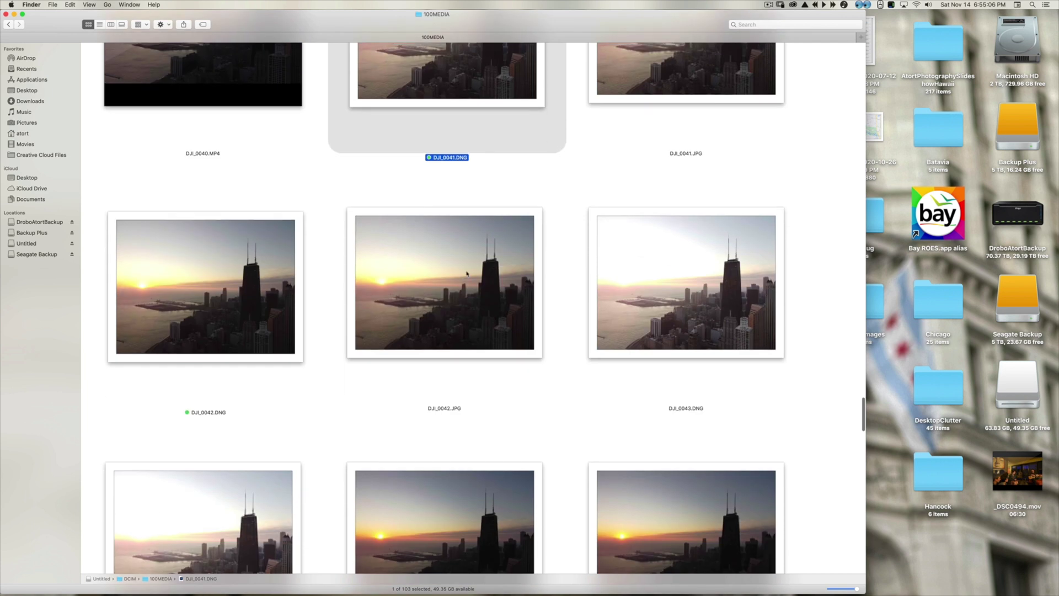
click(513, 467)
key(space)
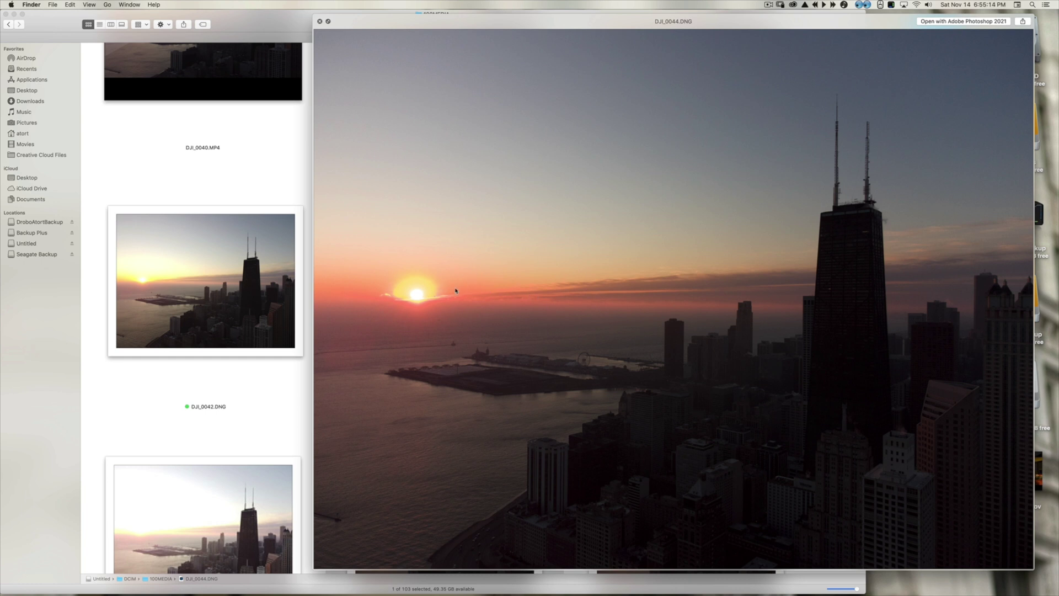
key(space)
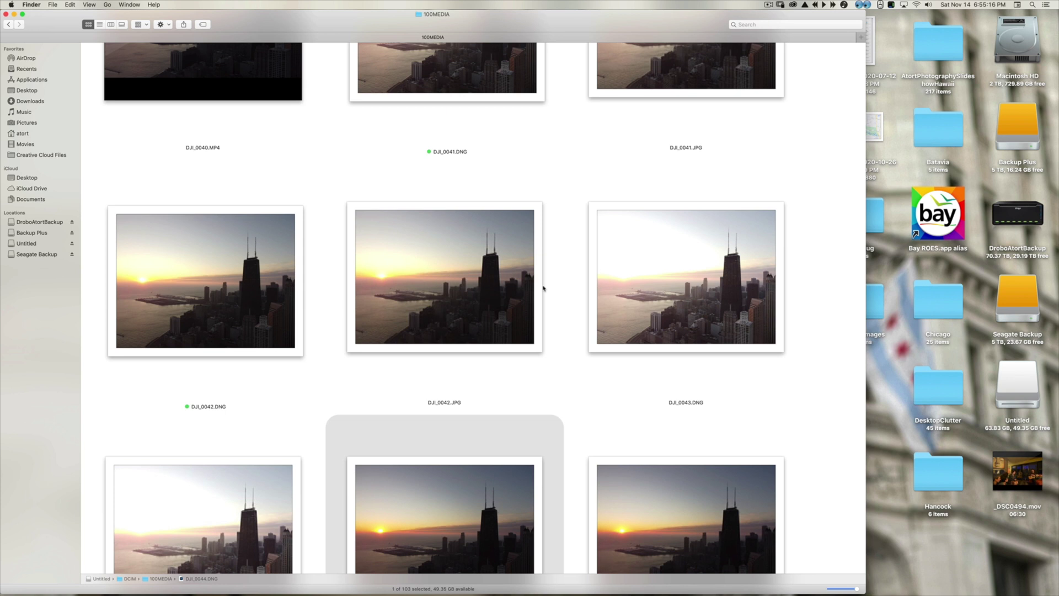
scroll(541, 287, up, 4)
click(491, 273)
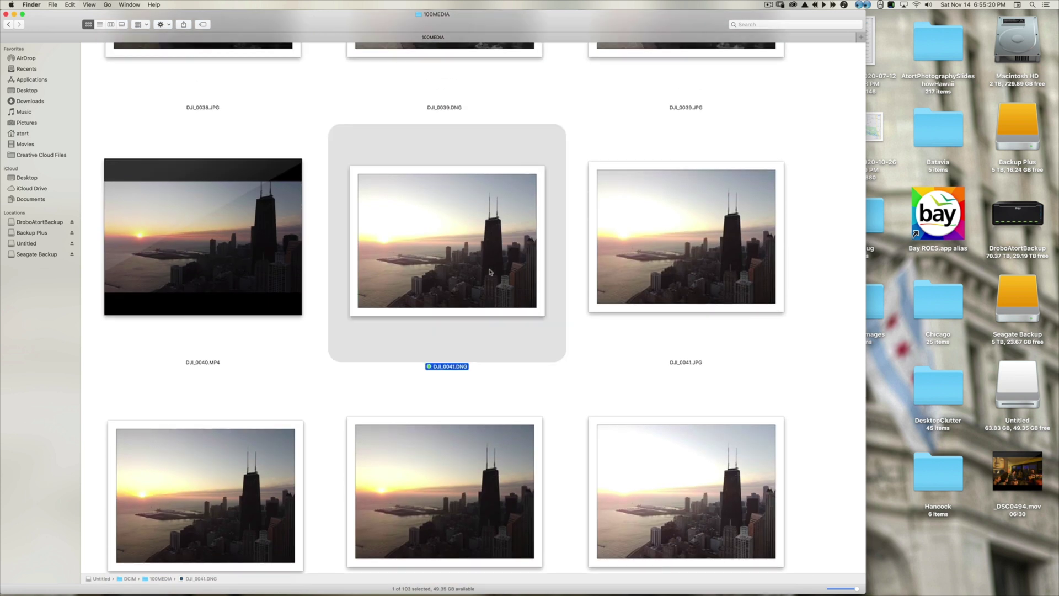
key(space)
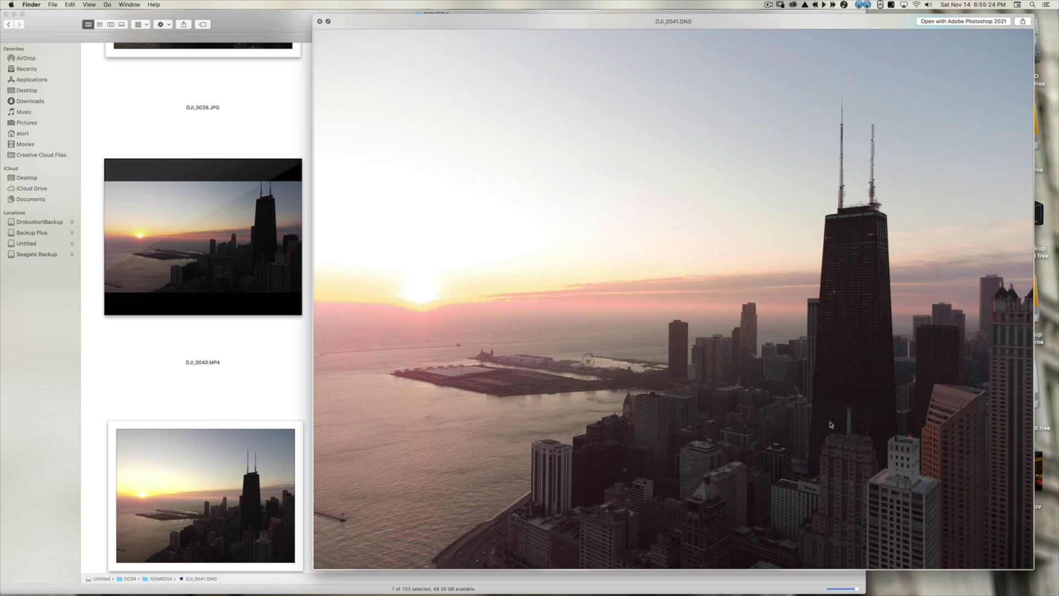
key(space)
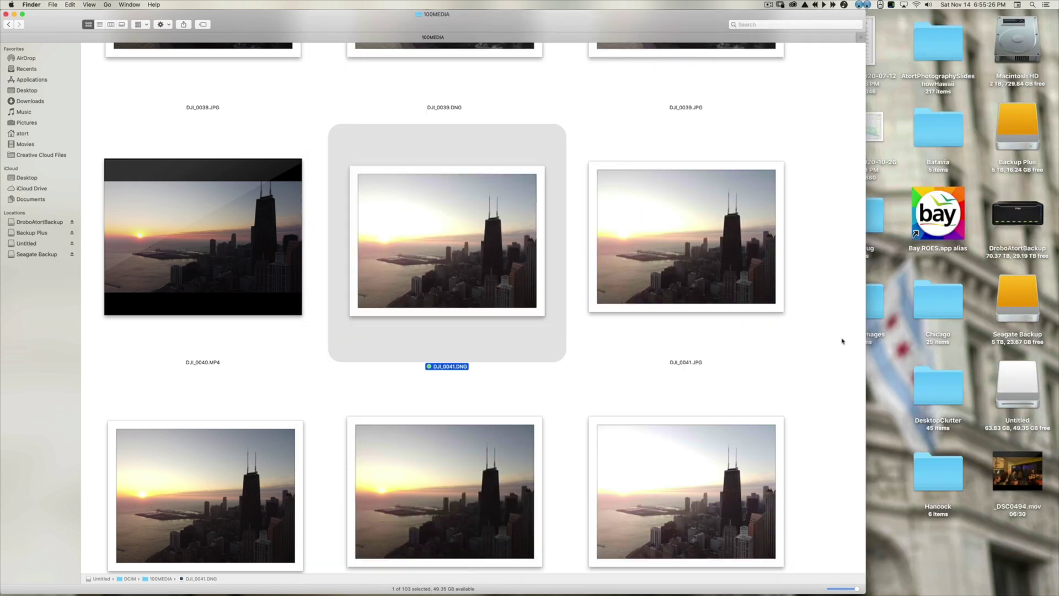
- Preview DJI_0042.DNG in Quick Look to compare it with the others
scroll(674, 307, up, 3)
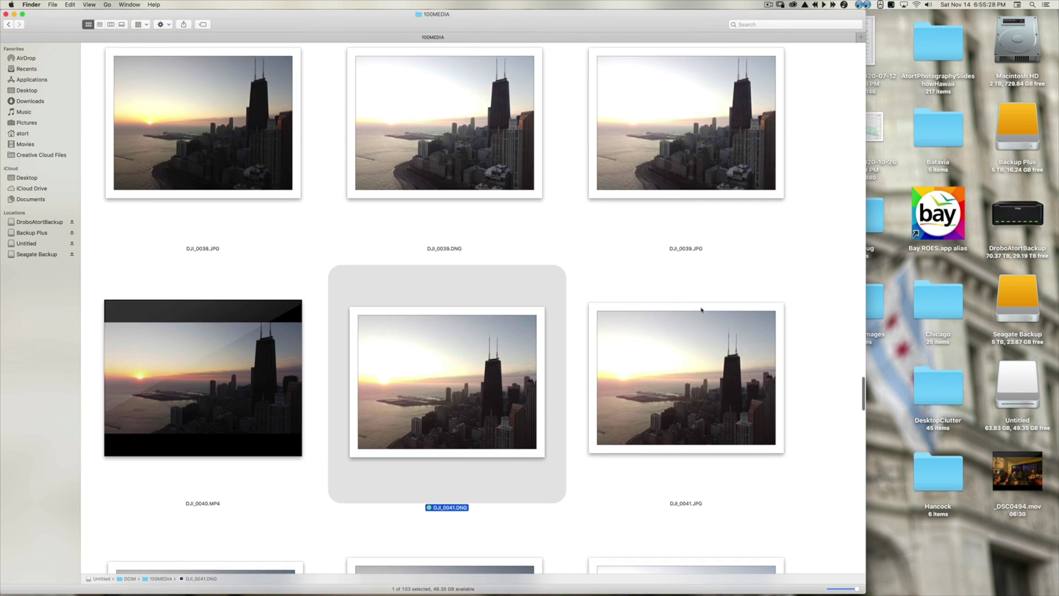
scroll(702, 310, down, 3)
click(246, 357)
key(space)
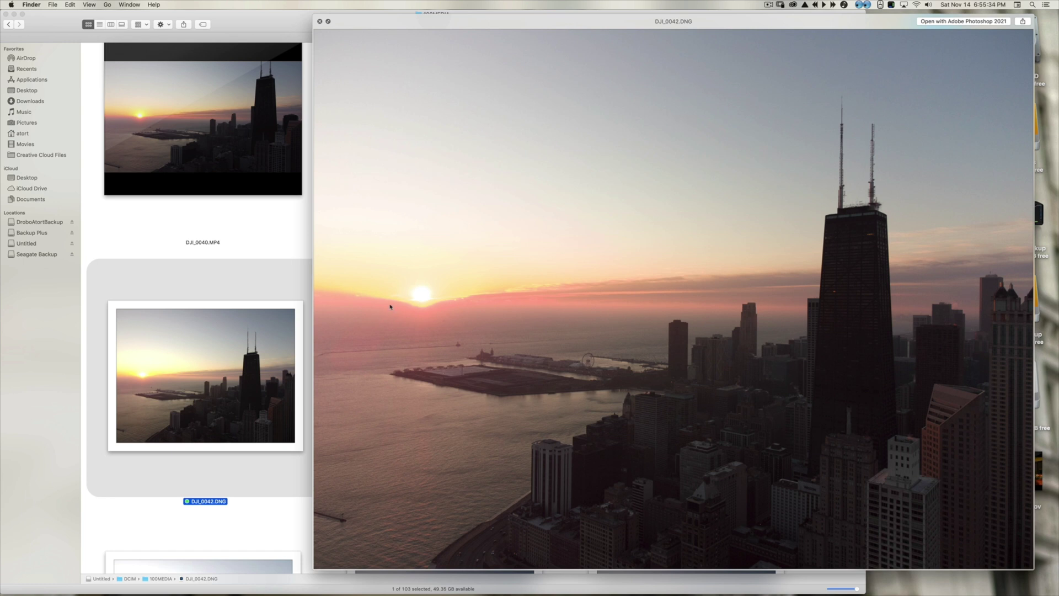
key(space)
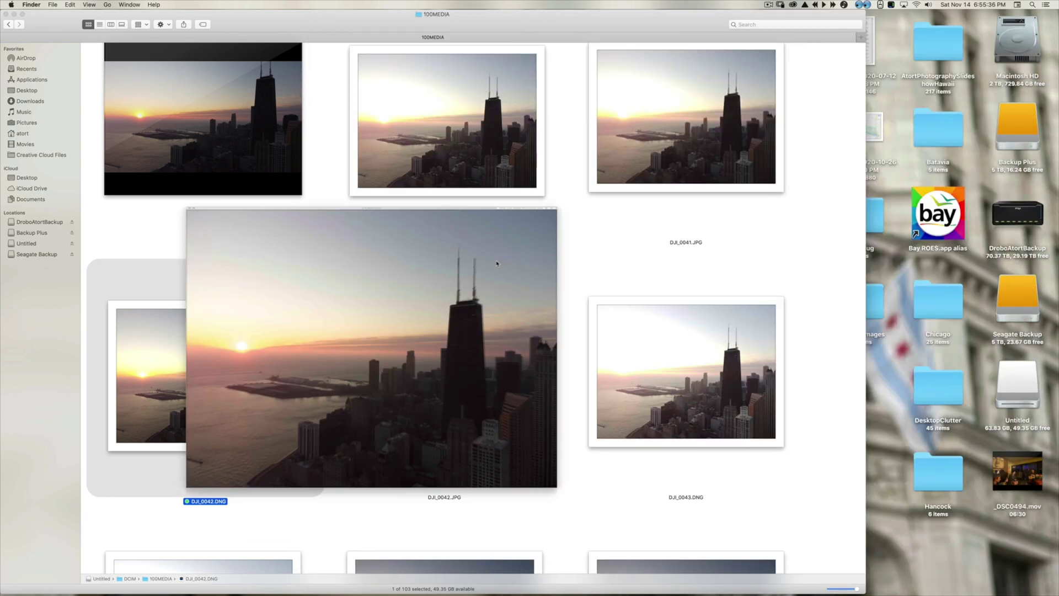
scroll(549, 209, down, 1)
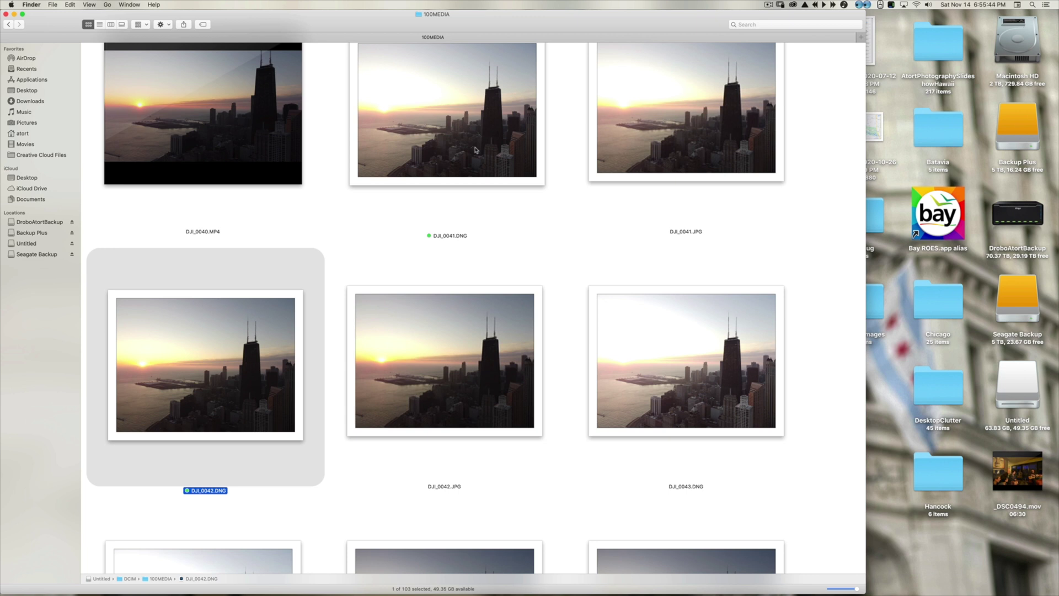
- Select DJI_0041.DNG with DJI_0042.DNG and open both in Camera Raw
super+click(475, 150)
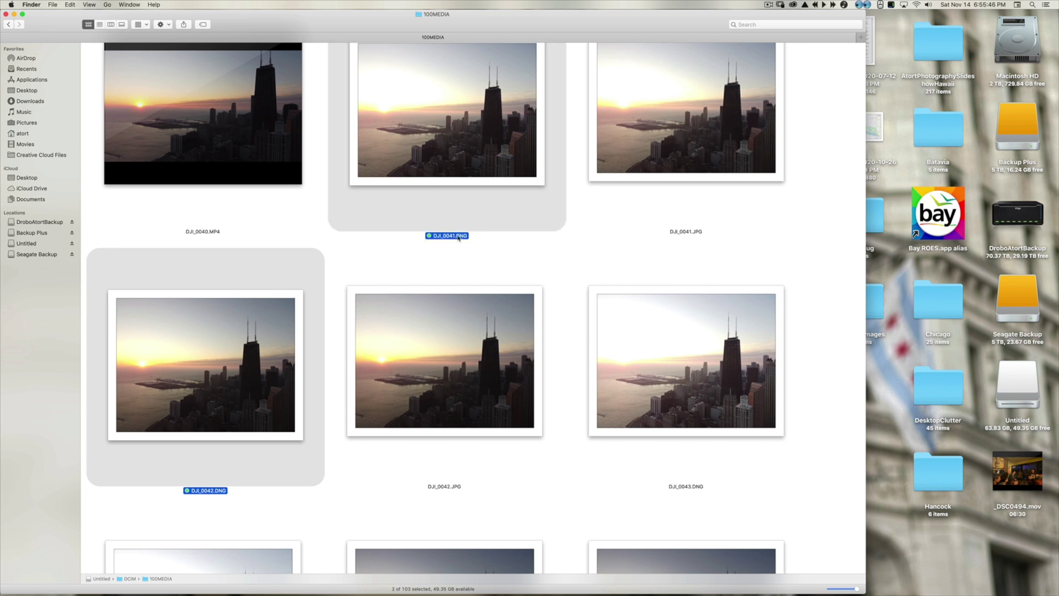
scroll(474, 238, down, 1)
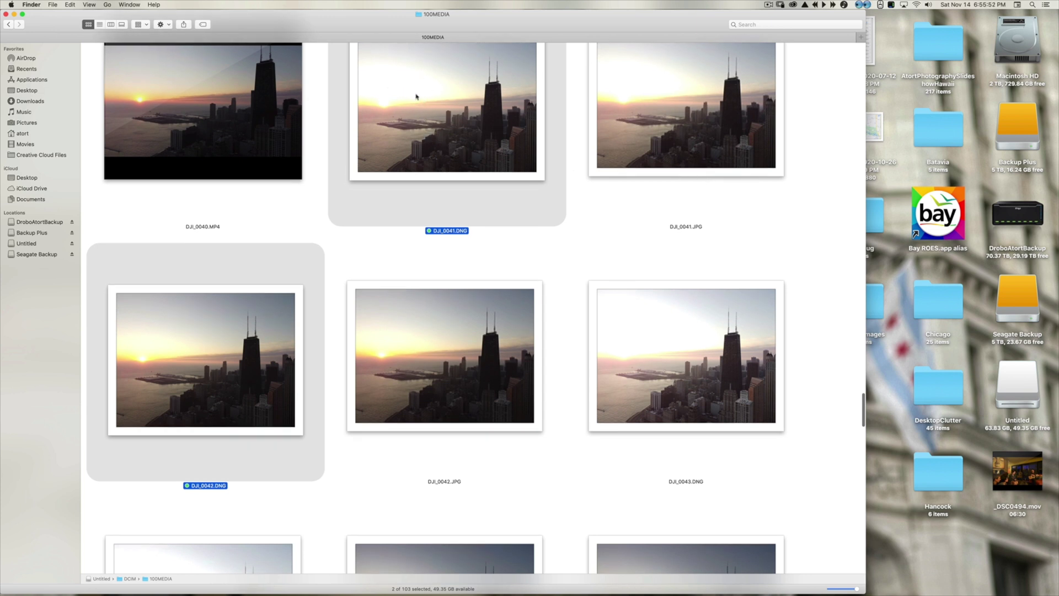
scroll(416, 100, down, 1)
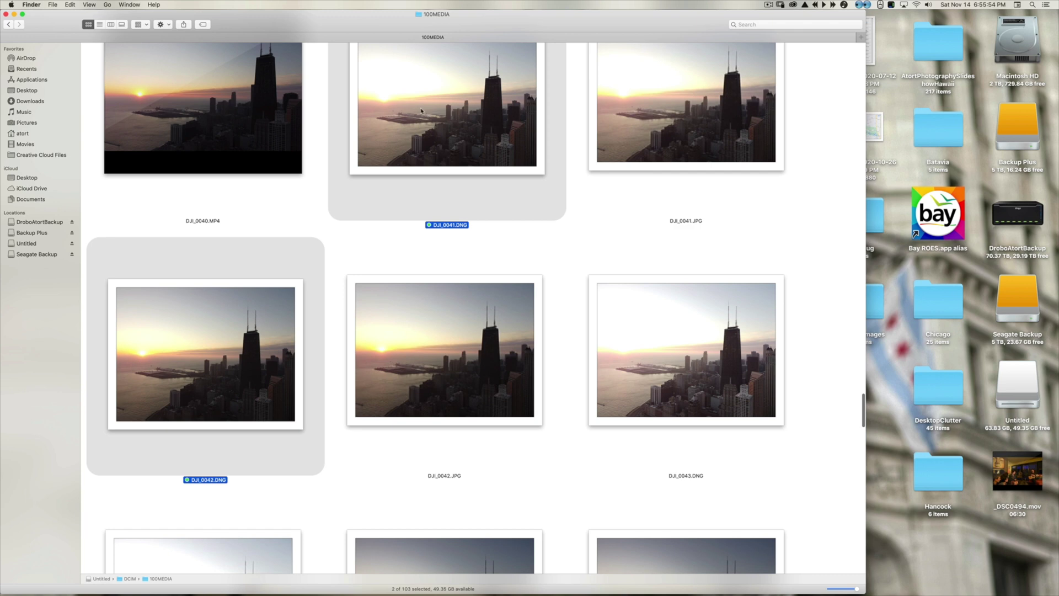
double_click(422, 110)
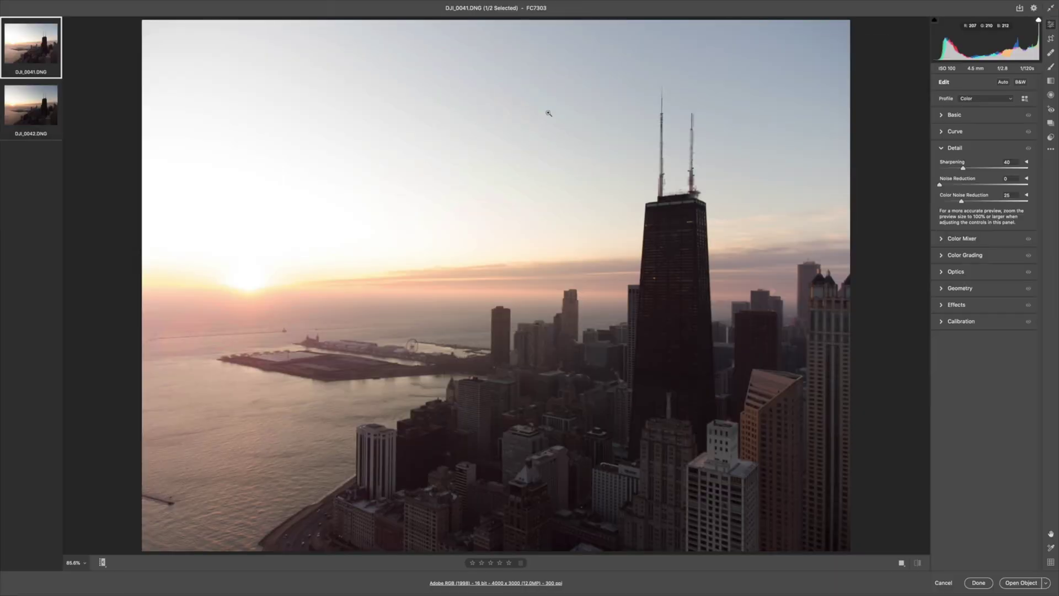
- Switch to DJI_0042.DNG, flipping between the two exposures to compare them
click(31, 107)
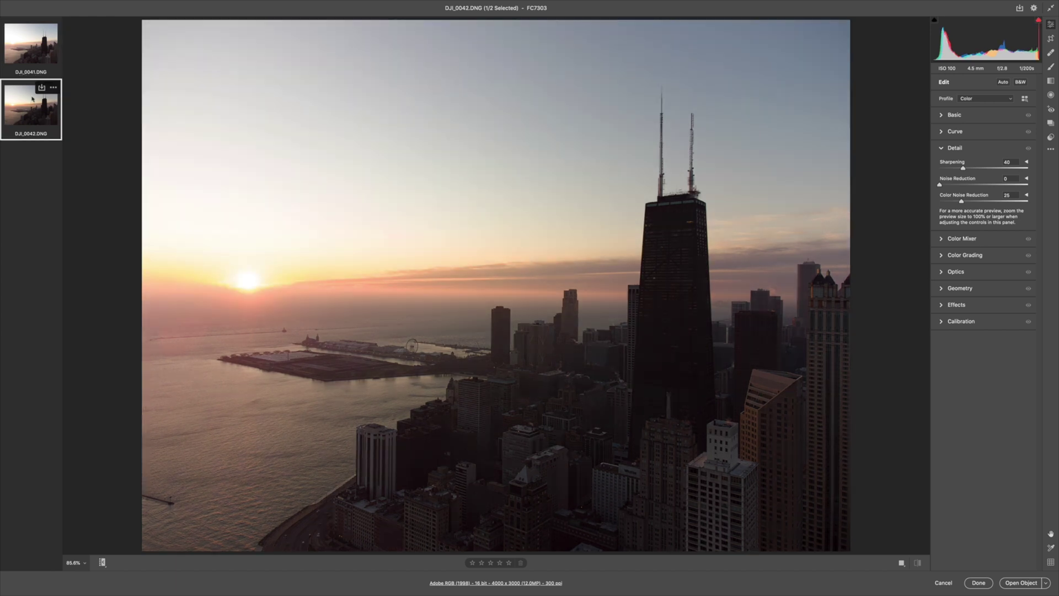
click(35, 61)
click(43, 104)
- In Basic, set Saturation +25, Exposure -0.88 and Vibrance +96 on DJI_0042
click(942, 115)
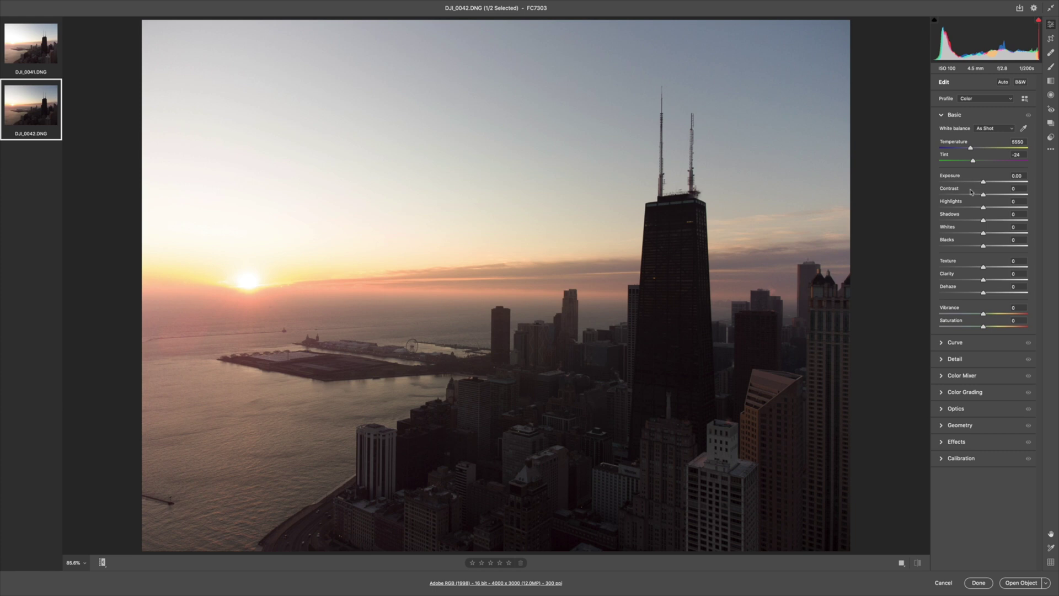
click(1015, 321)
text(67)
key(Return)
text(25)
key(Return)
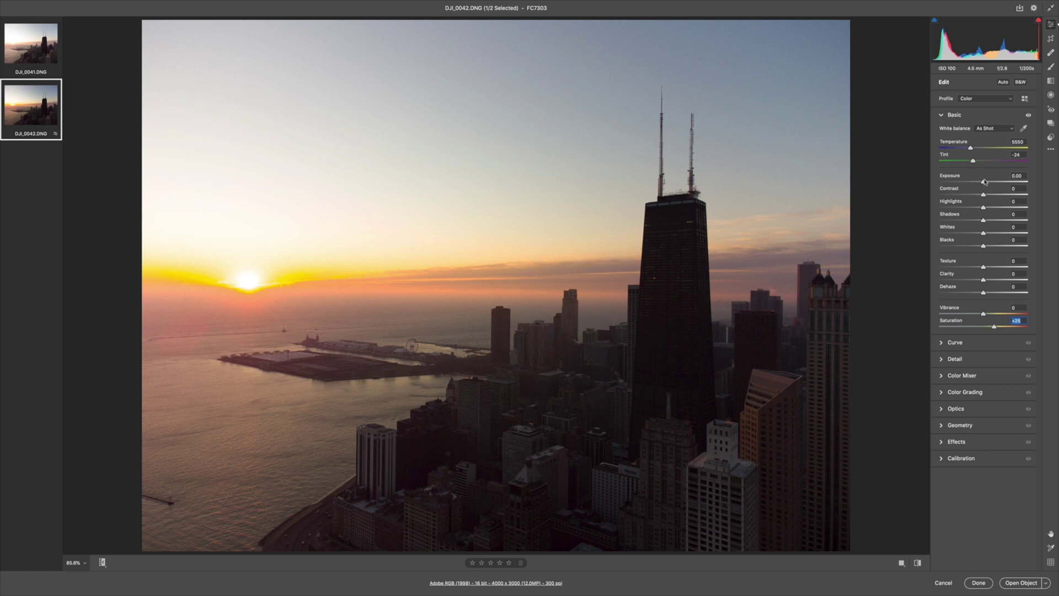
drag(983, 181, 977, 181)
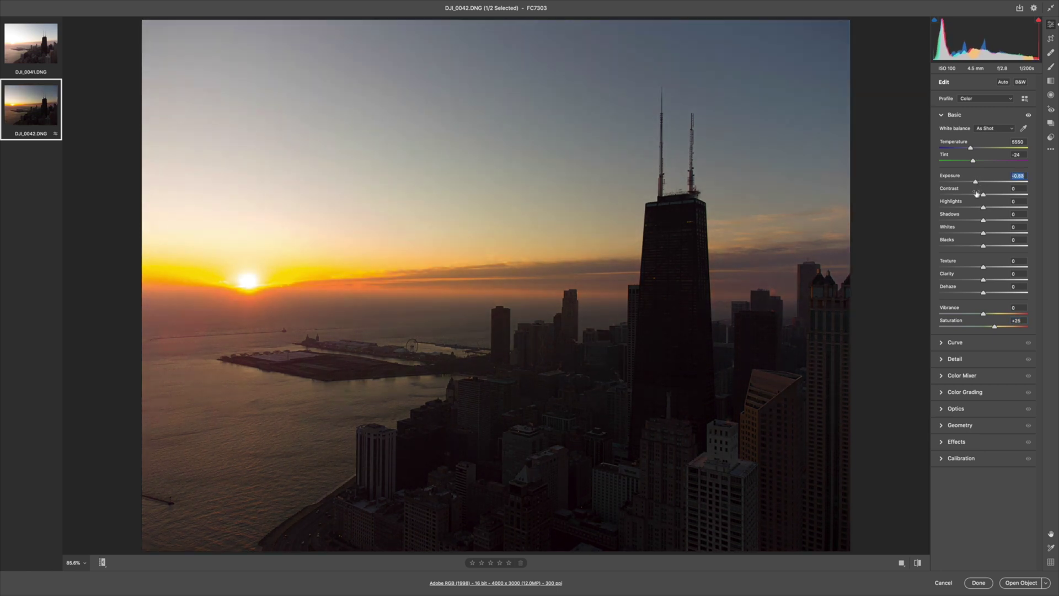
drag(984, 314, 1027, 310)
click(1019, 308)
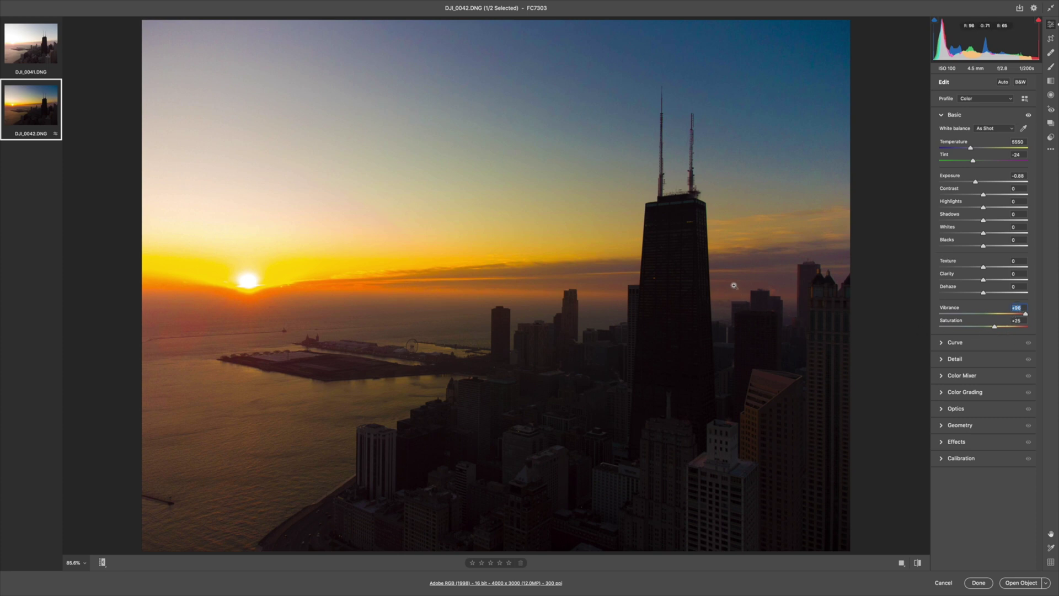
- Zoom to 400% on the sky right of the tower to inspect the grain
click(675, 254)
click(674, 255)
click(697, 269)
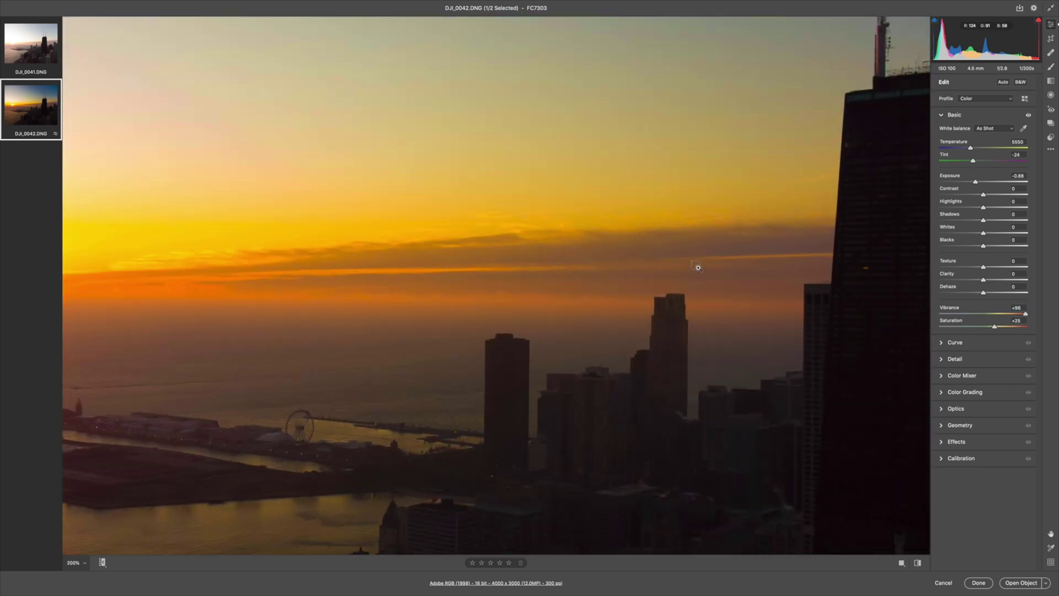
click(698, 248)
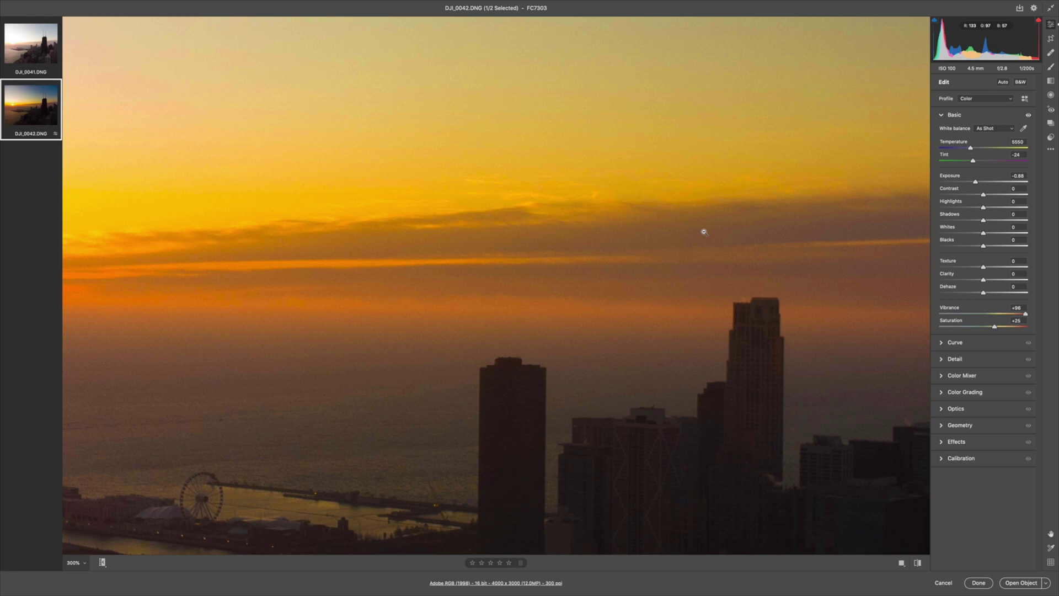
drag(702, 217, 530, 295)
drag(764, 353, 627, 250)
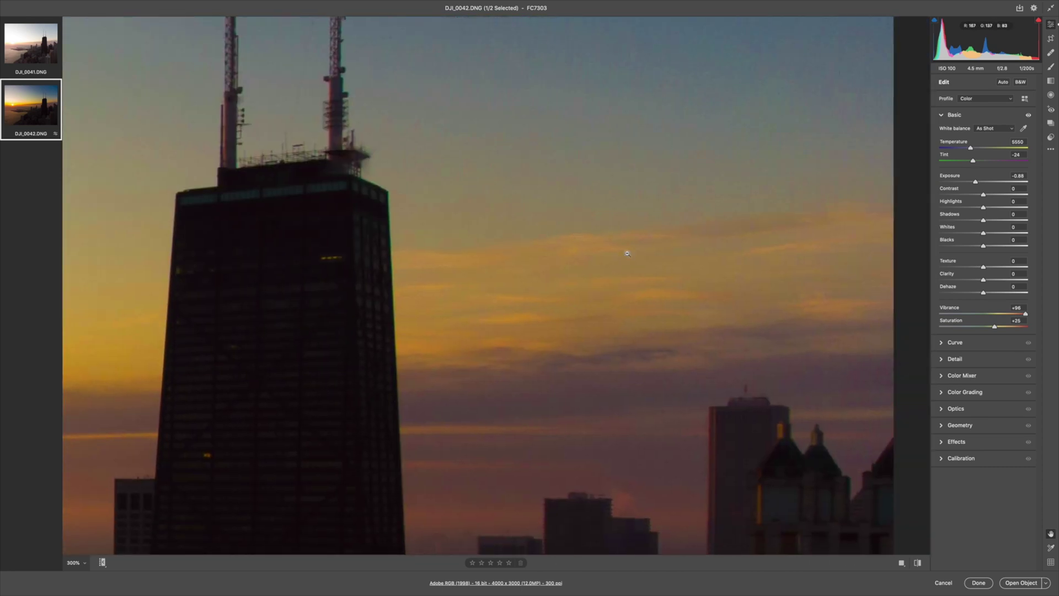
click(637, 311)
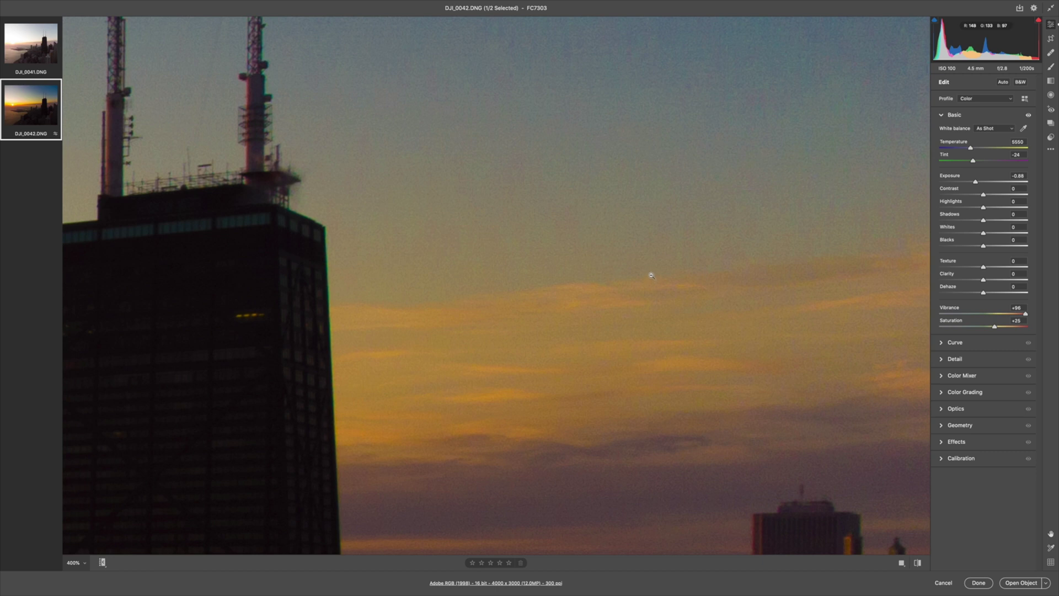
- Set Detail Noise Reduction to 24 and Color Noise Reduction to 77, then fit the photo
click(943, 360)
drag(810, 254, 736, 341)
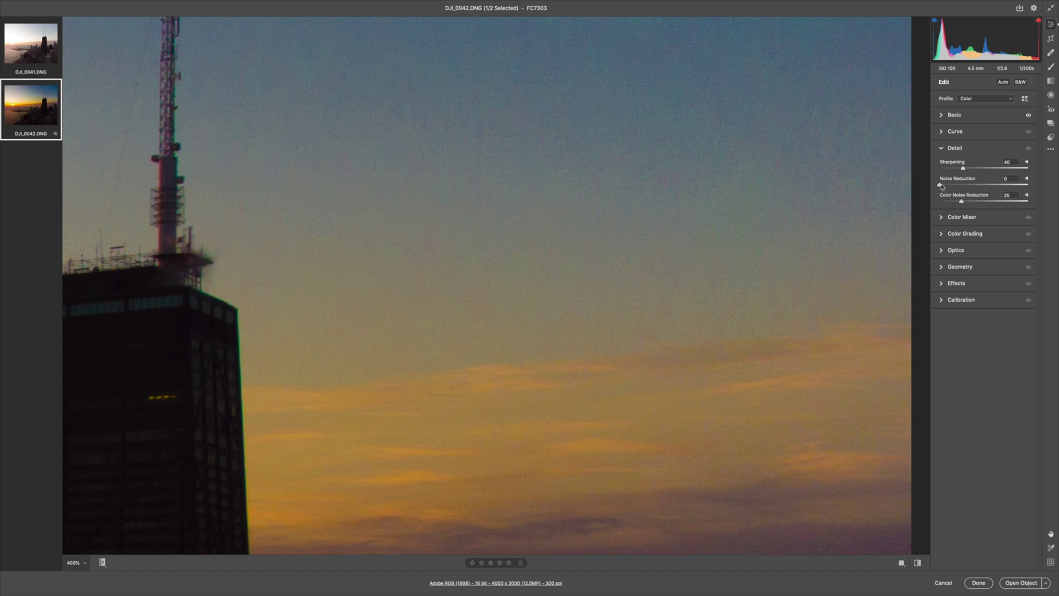
drag(941, 186, 1008, 203)
drag(608, 138, 629, 183)
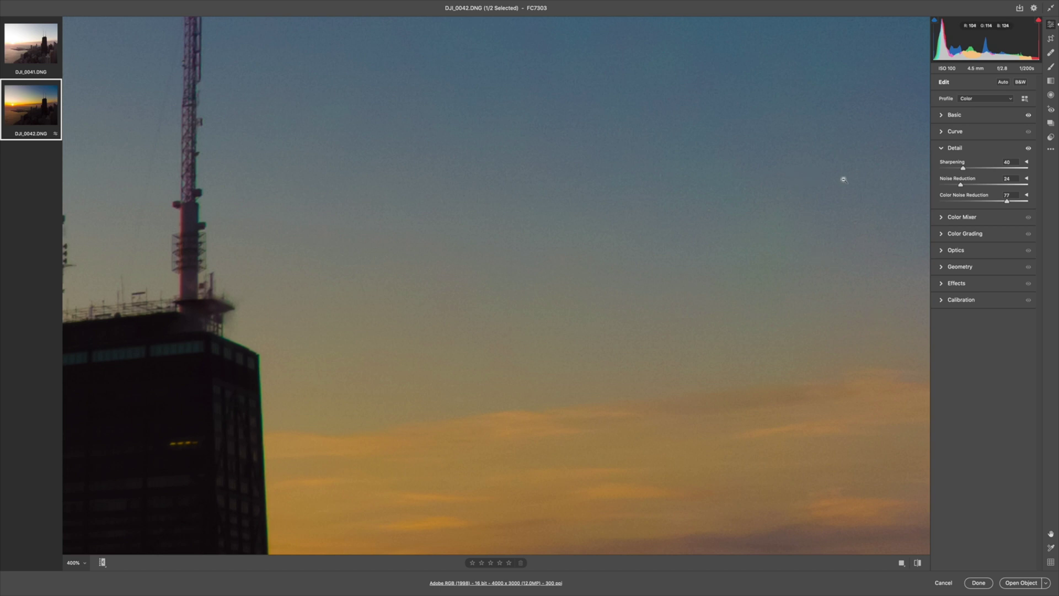
scroll(804, 184, left, 10)
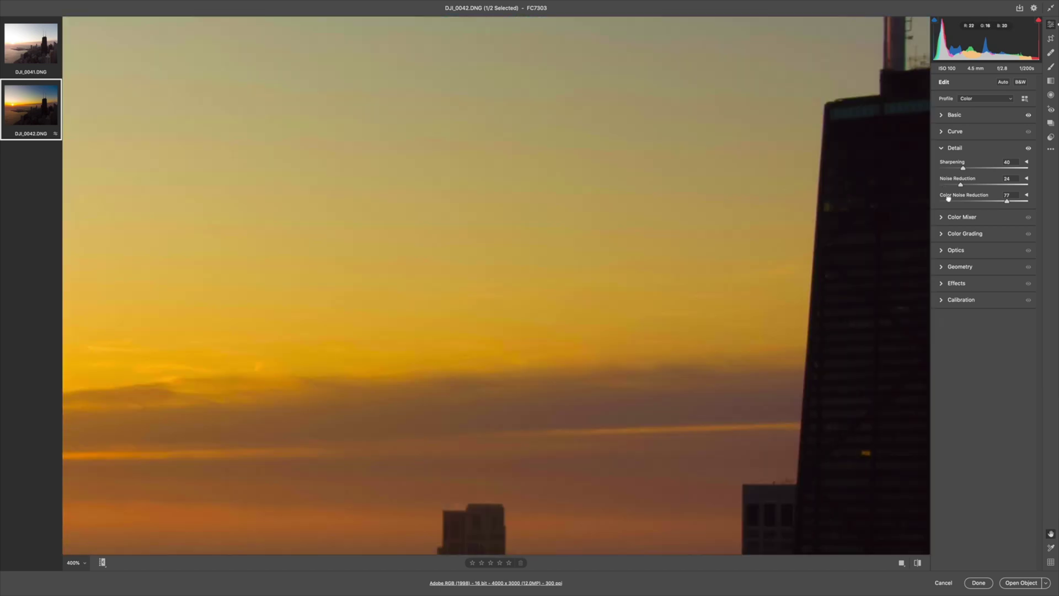
scroll(887, 215, left, 5)
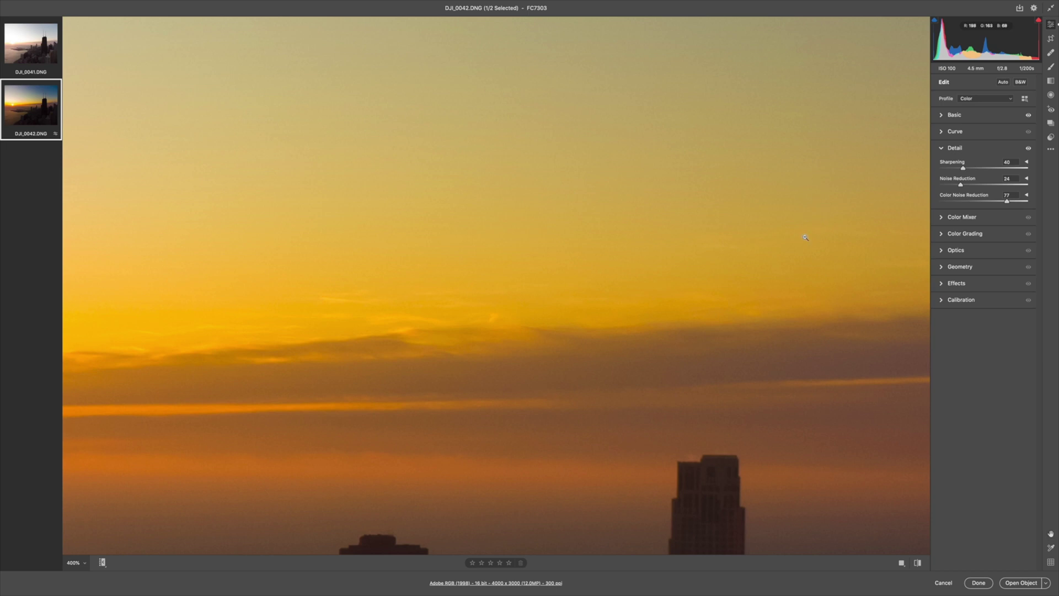
key(h)
key(z)
key(ctrl+0)
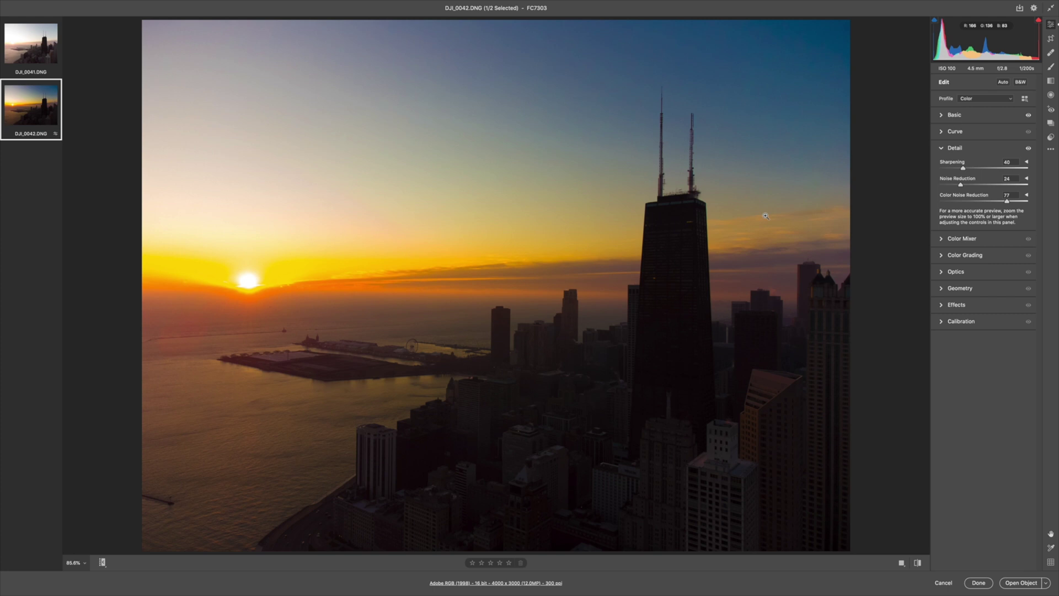
- On DJI_0041 set Saturation +29, Texture +38, Exposure +0.30, then select both photos with Cmd+A
click(32, 58)
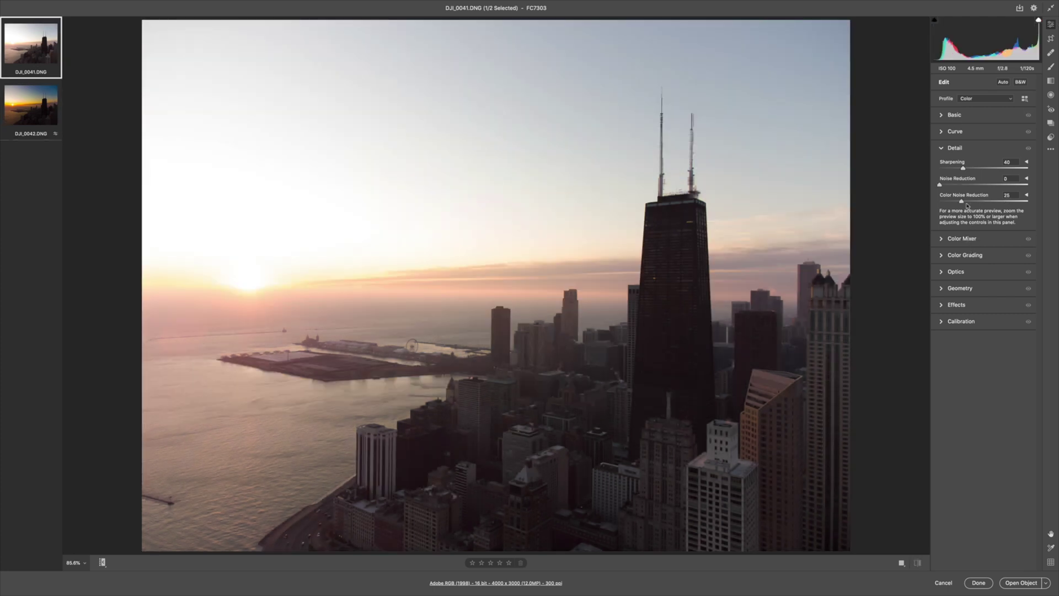
click(944, 116)
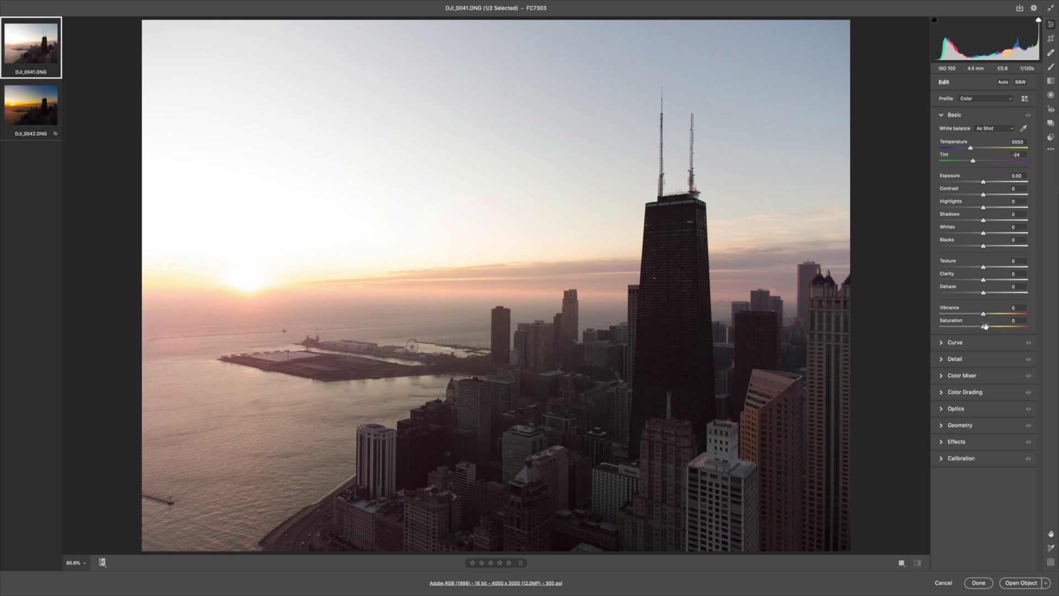
drag(983, 326, 996, 327)
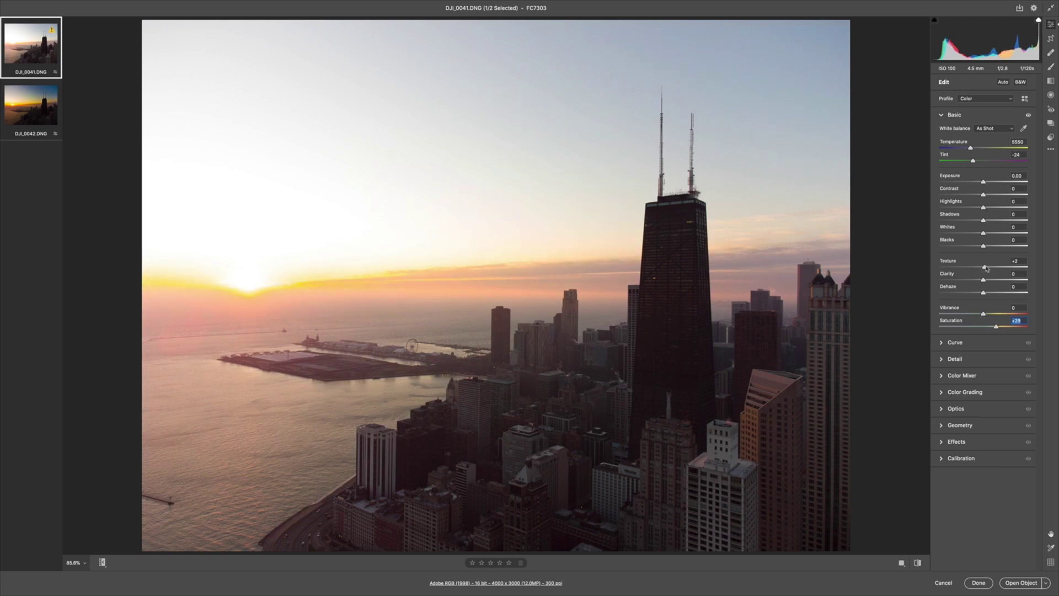
drag(984, 267, 1000, 267)
drag(983, 182, 987, 183)
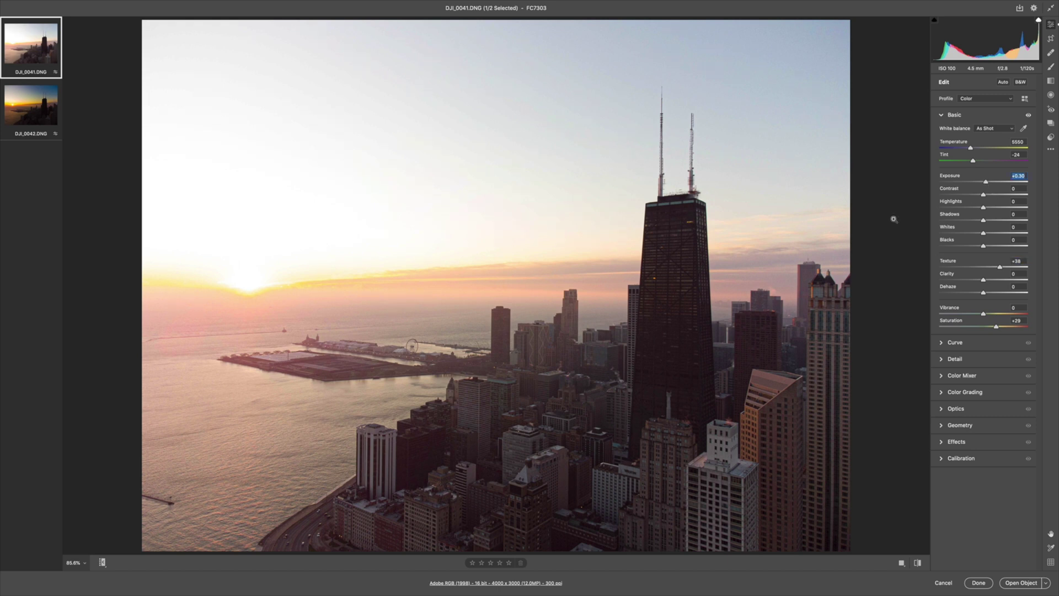
key(super+a)
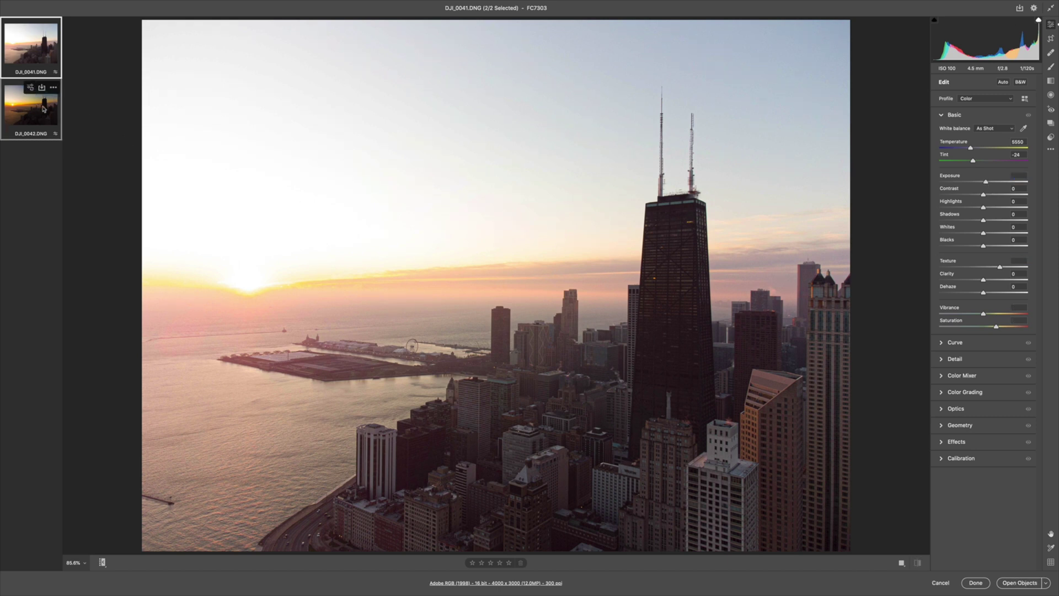
- Open both photos in Photoshop as smart objects and look through the open document tabs
click(1017, 584)
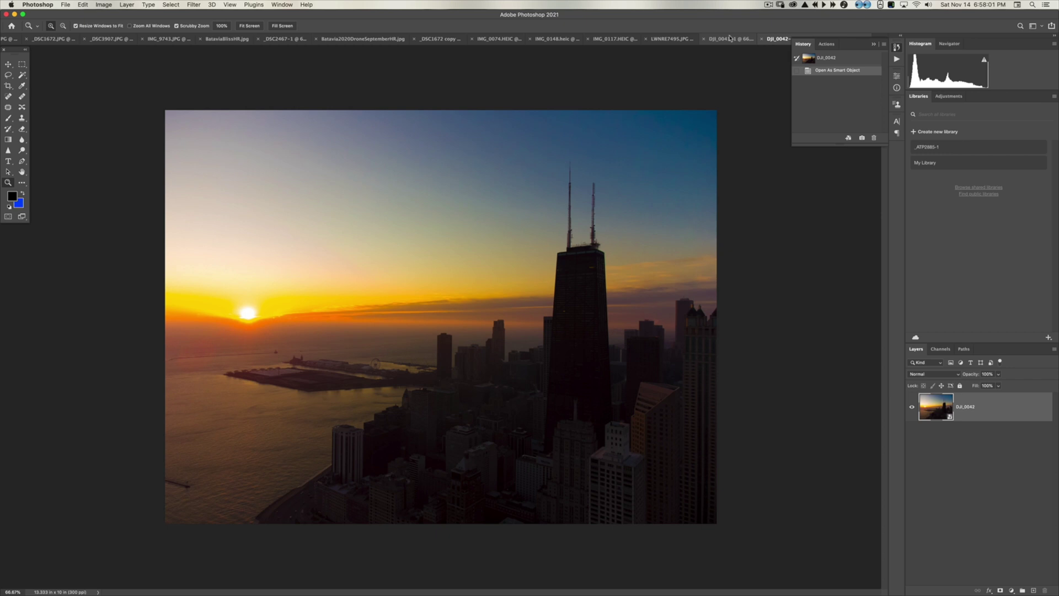
click(730, 38)
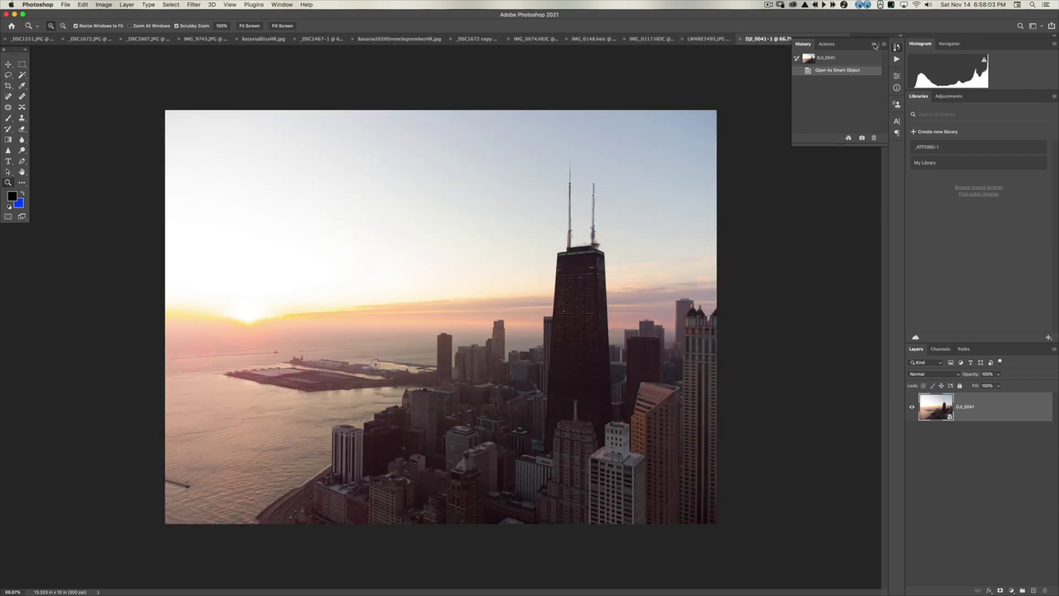
click(875, 45)
click(705, 42)
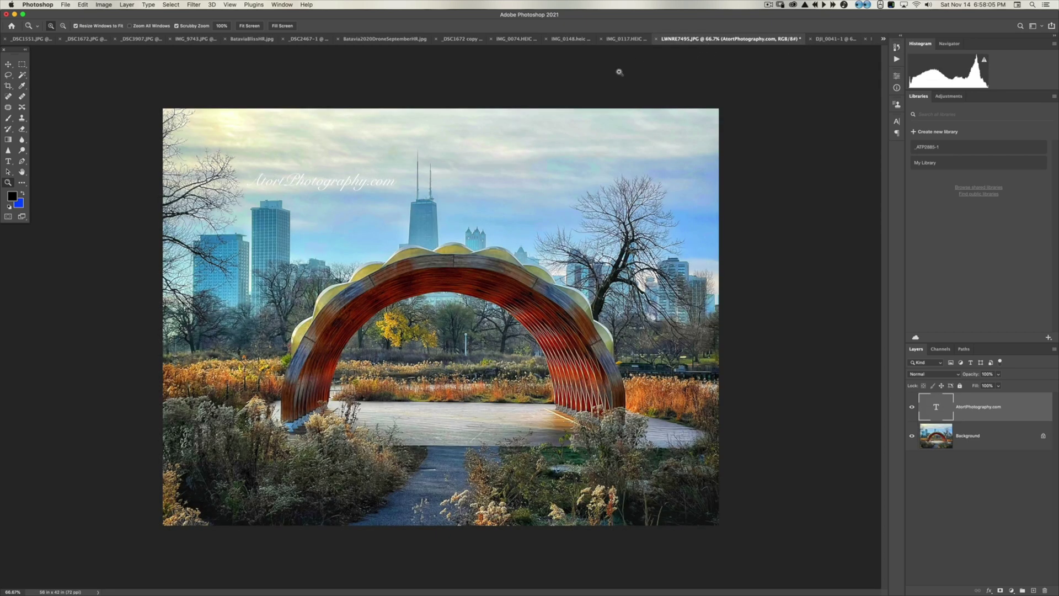
click(624, 40)
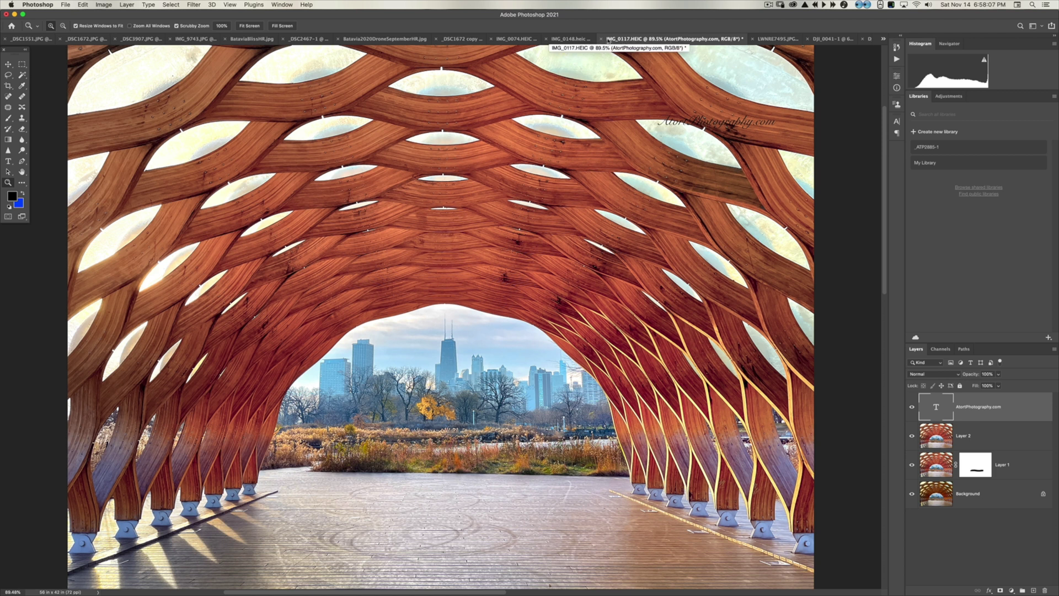
click(90, 41)
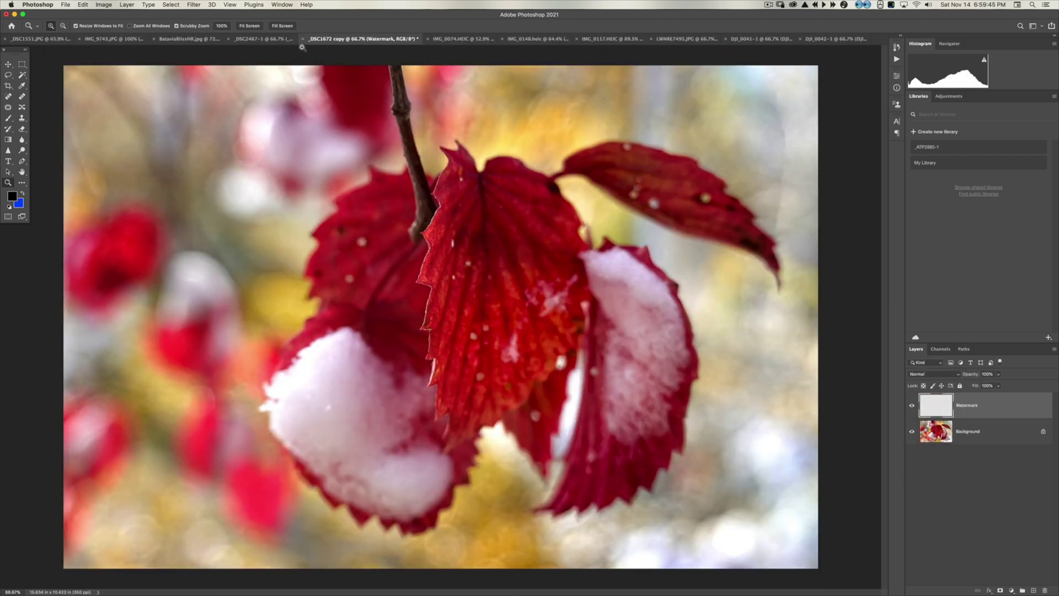
- Close _DSC1672 copy without saving and bring up the DJI_0042-1 document
click(302, 39)
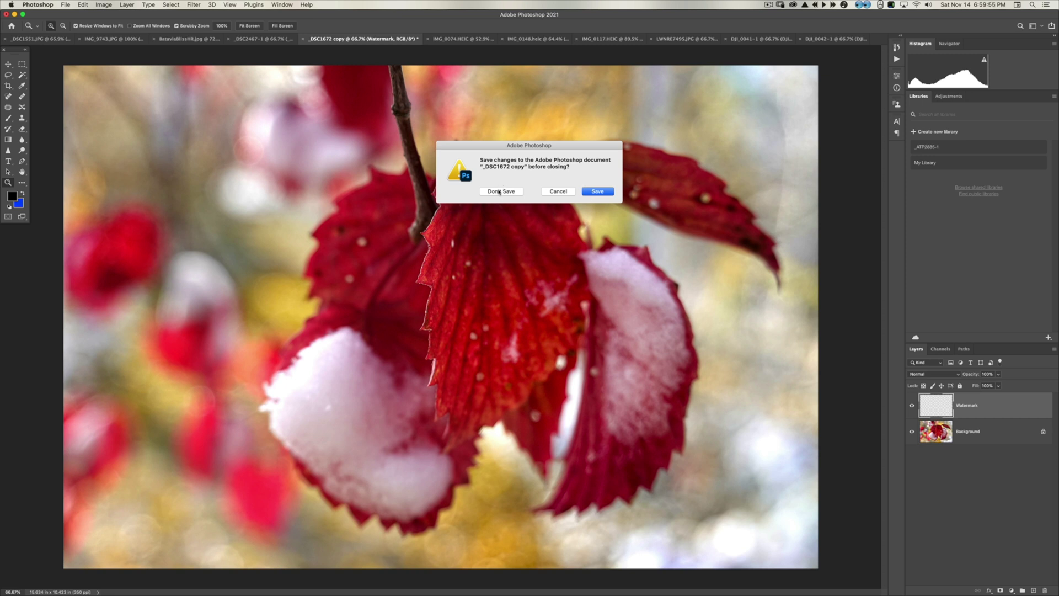
click(499, 191)
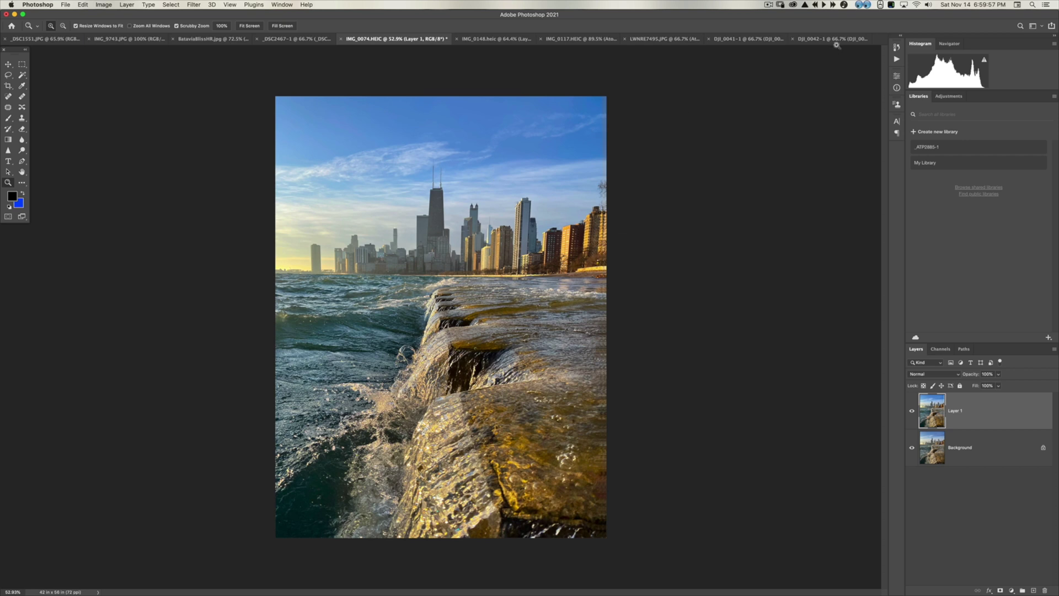
click(836, 41)
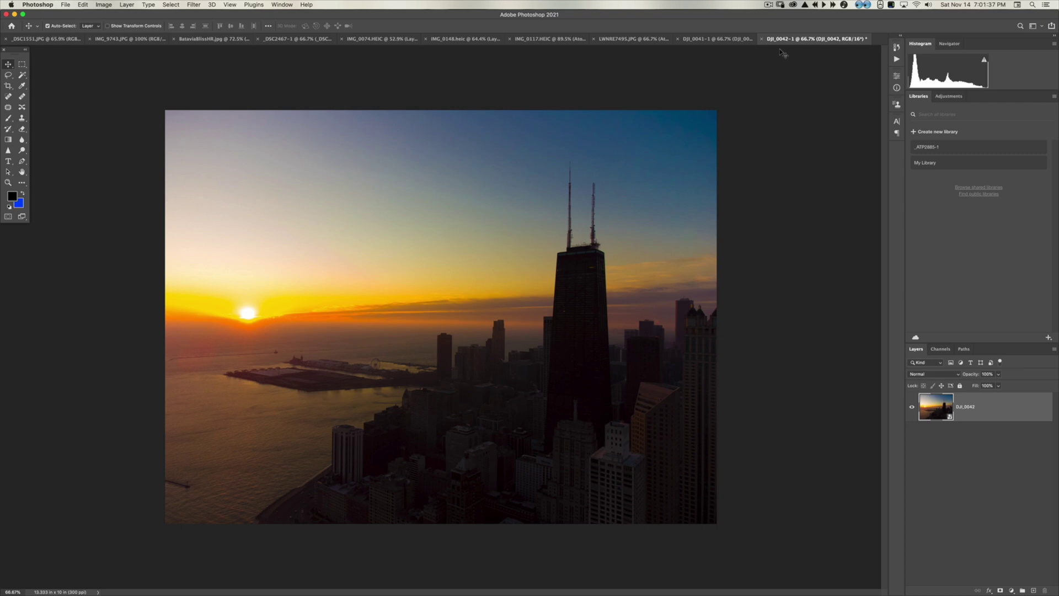
- Compare the brighter DJI_0041-1 and darker DJI_0042-1 documents, ending on DJI_0042-1
click(733, 39)
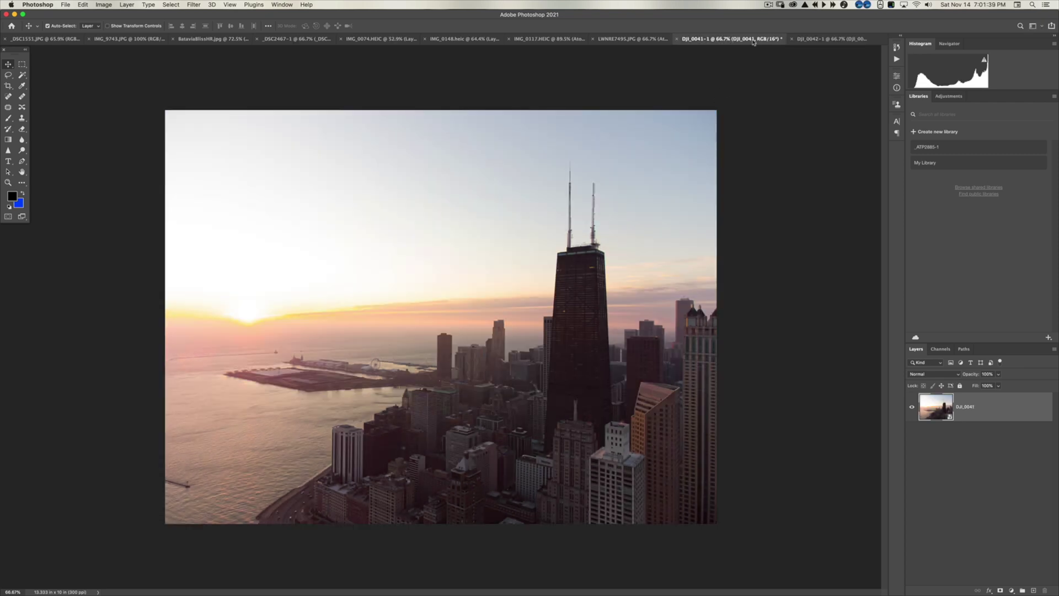
click(804, 42)
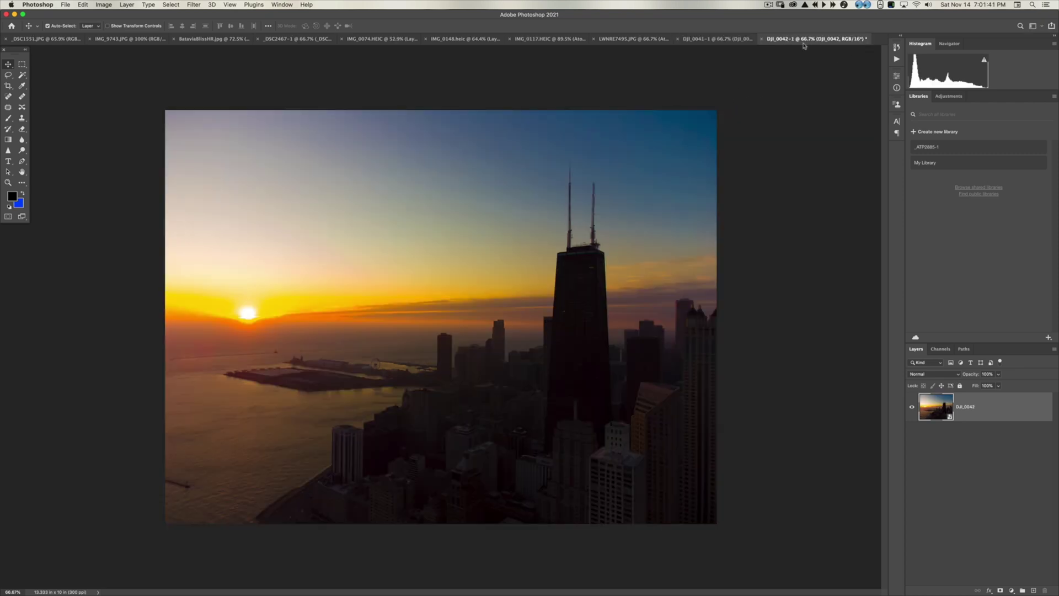
click(718, 39)
click(819, 44)
- Drag DJI_0042 into DJI_0041-1 as the top layer and hide it
drag(691, 158, 711, 41)
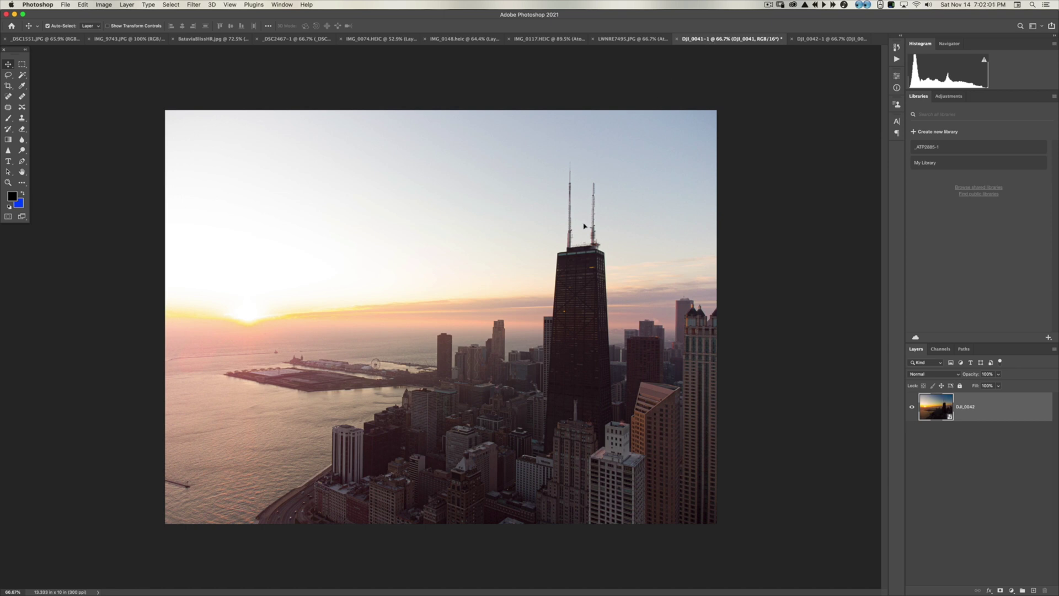
drag(572, 241, 571, 243)
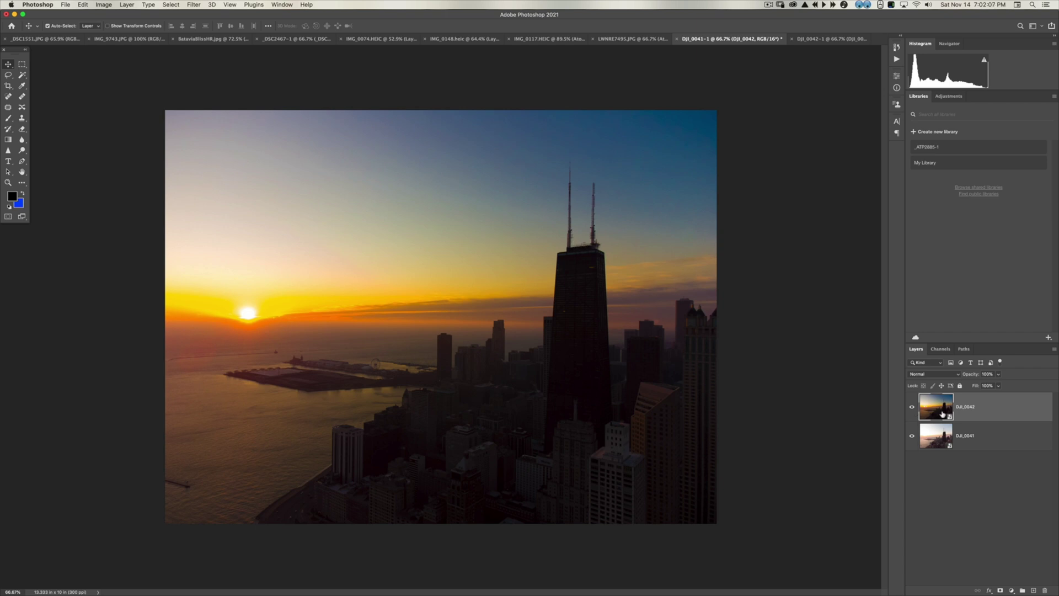
click(912, 408)
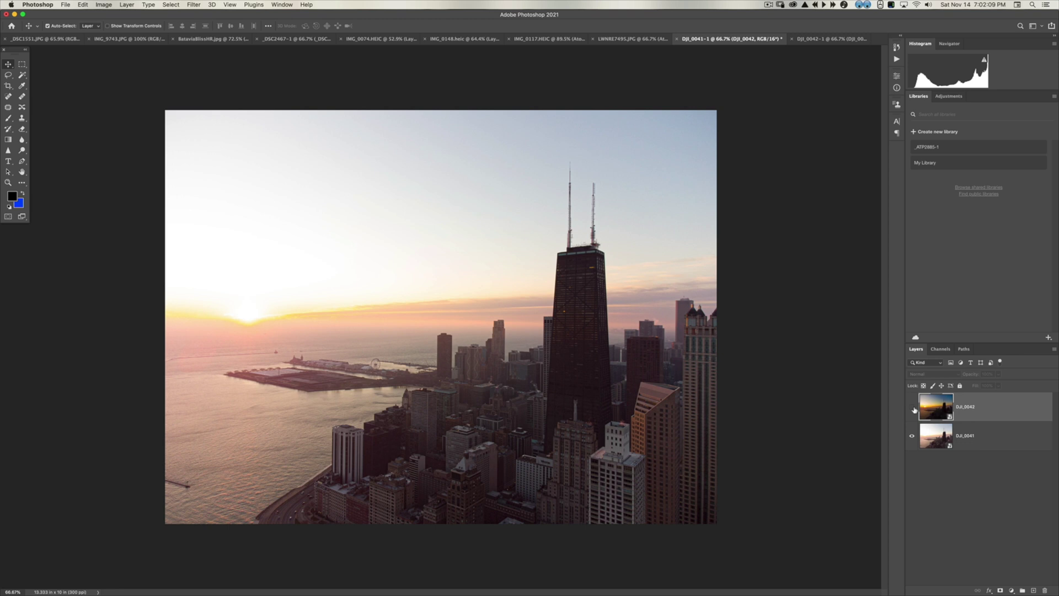
- Show the DJI_0042 layer again and zoom to 400% on the tower top
click(912, 407)
key(z)
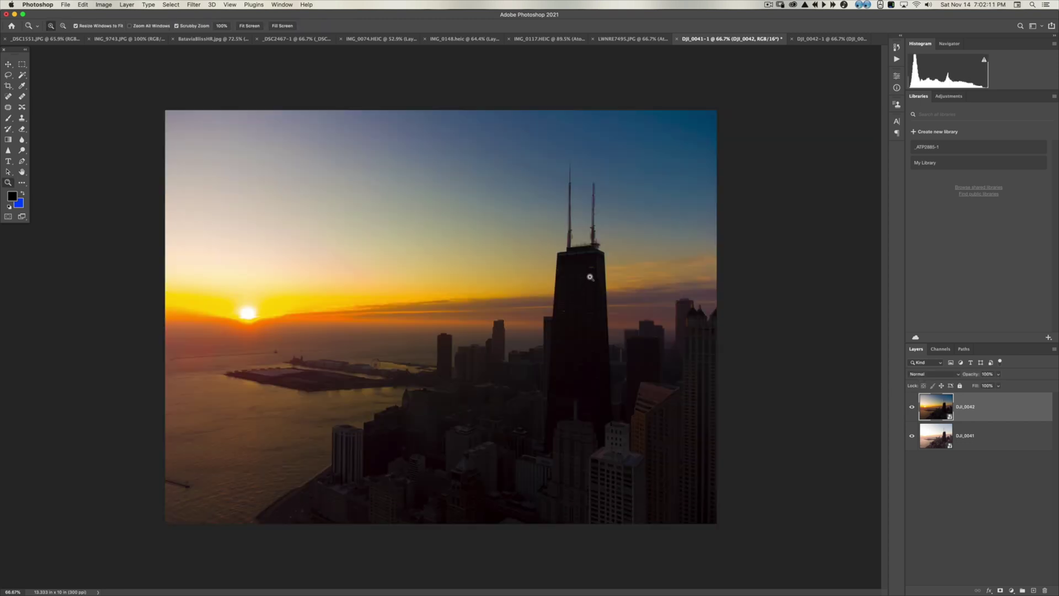
drag(589, 274, 600, 272)
scroll(745, 315, up, 5)
scroll(745, 314, left, 3)
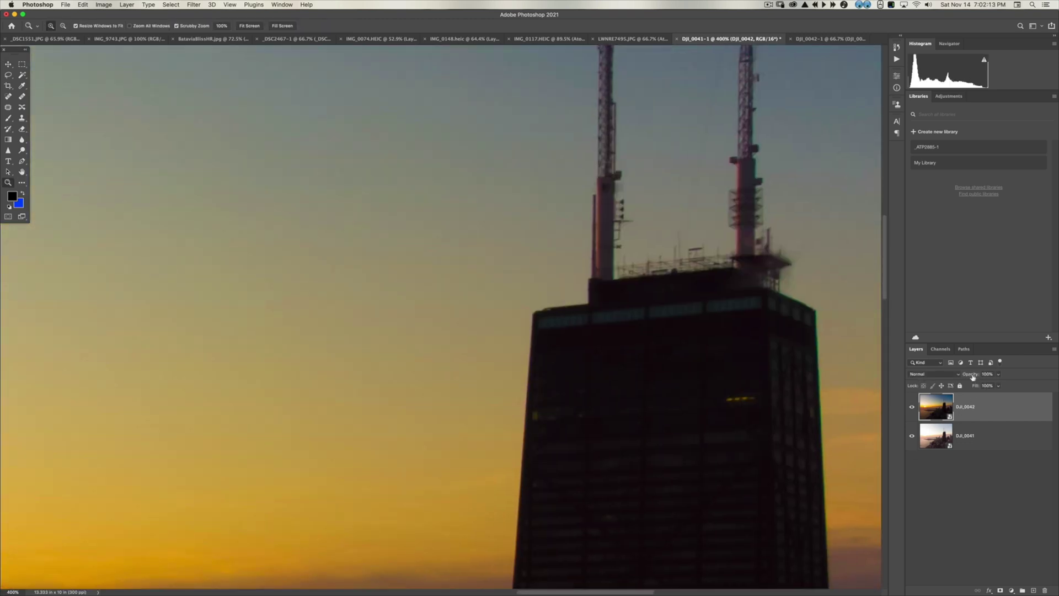
- Check alignment at 26% opacity by toggling DJI_0042, then restore 100% opacity and fit on screen
drag(973, 377, 964, 381)
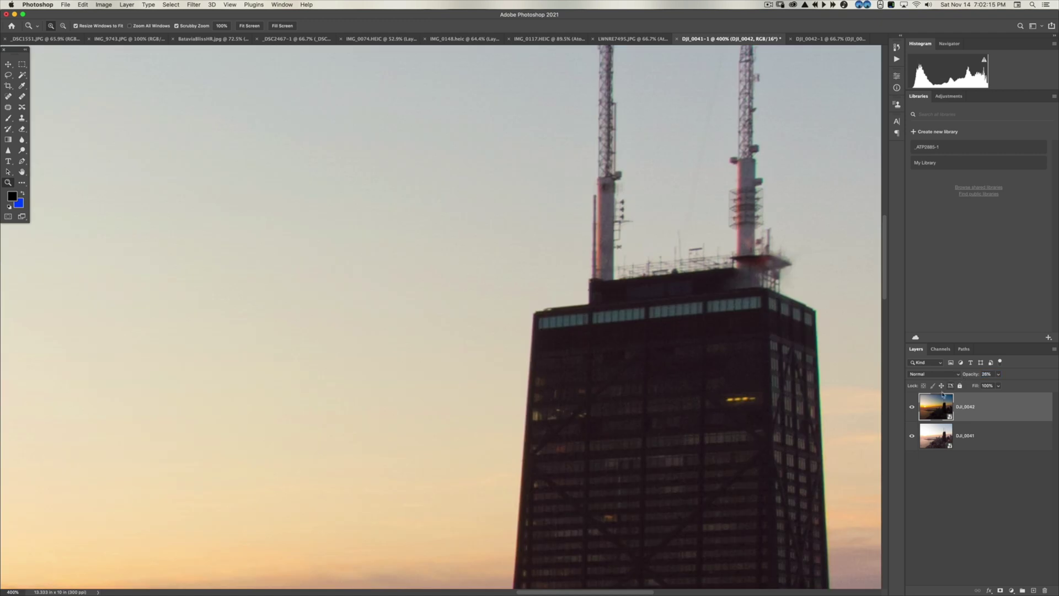
click(912, 409)
click(912, 409)
click(912, 409)
click(912, 409)
click(912, 408)
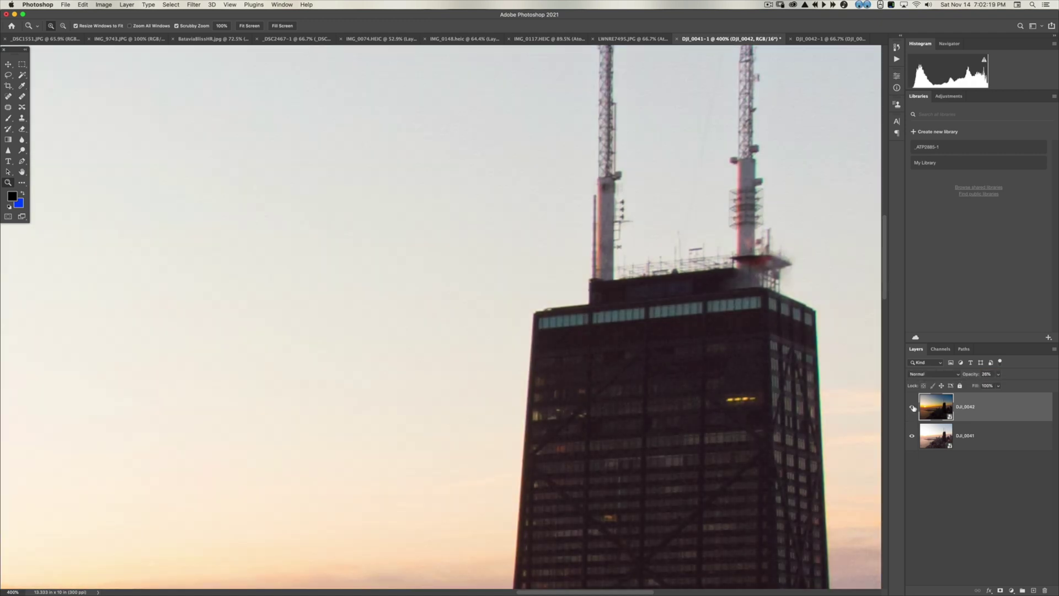
click(912, 409)
click(913, 409)
click(912, 409)
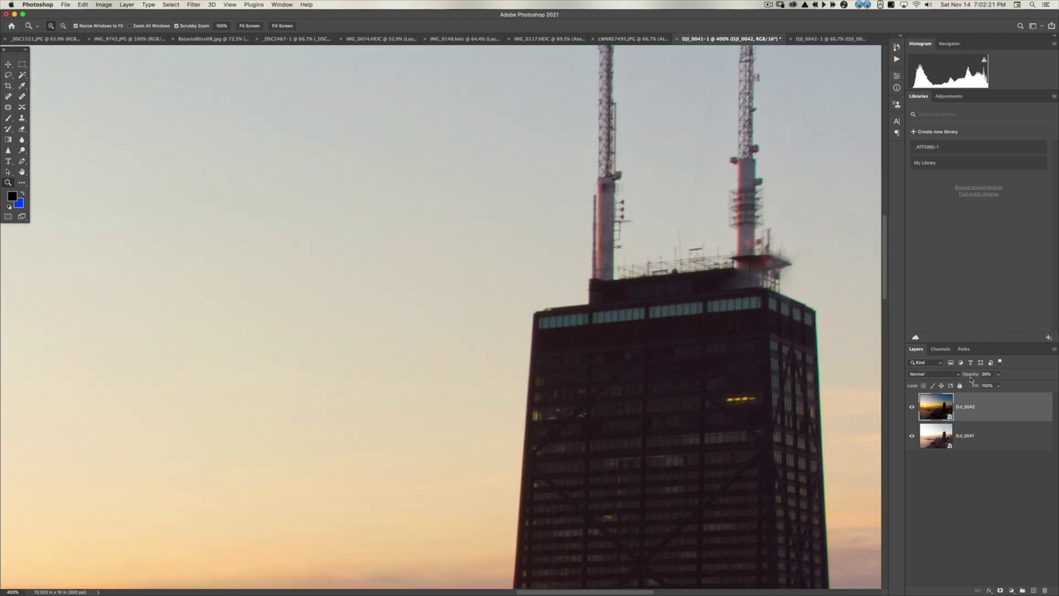
drag(972, 375, 1057, 389)
key(super+0)
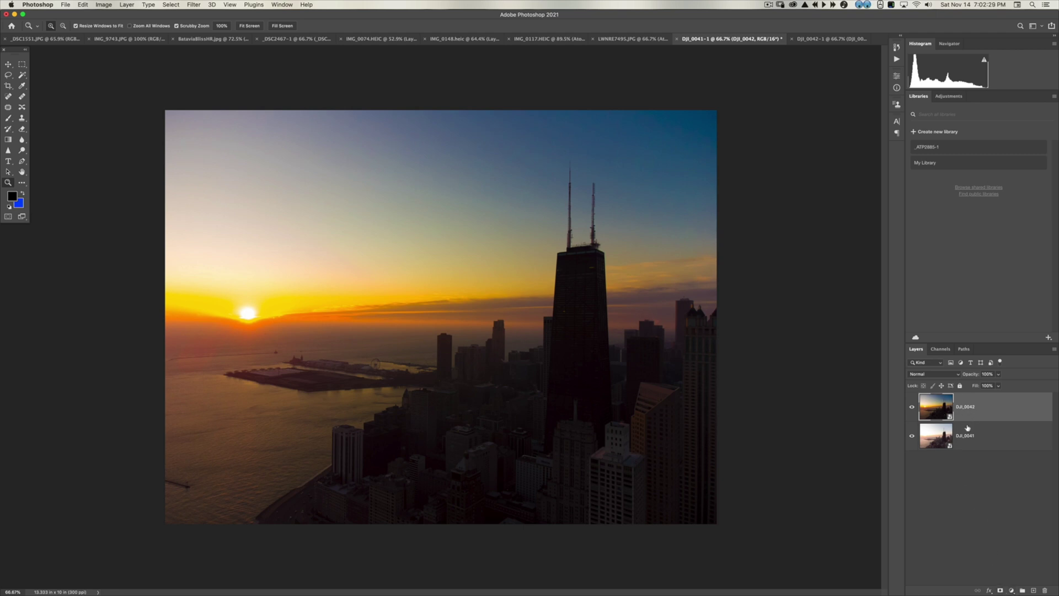
- Add a layer mask to DJI_0042 and paint black across the city with a ~1661 px brush
click(1000, 591)
key(b)
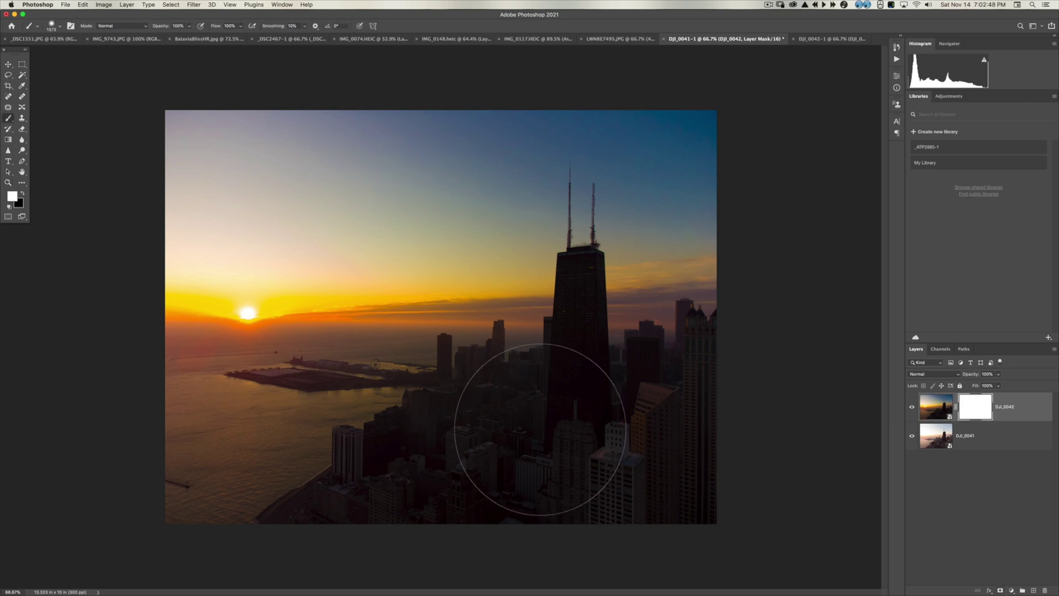
key(x)
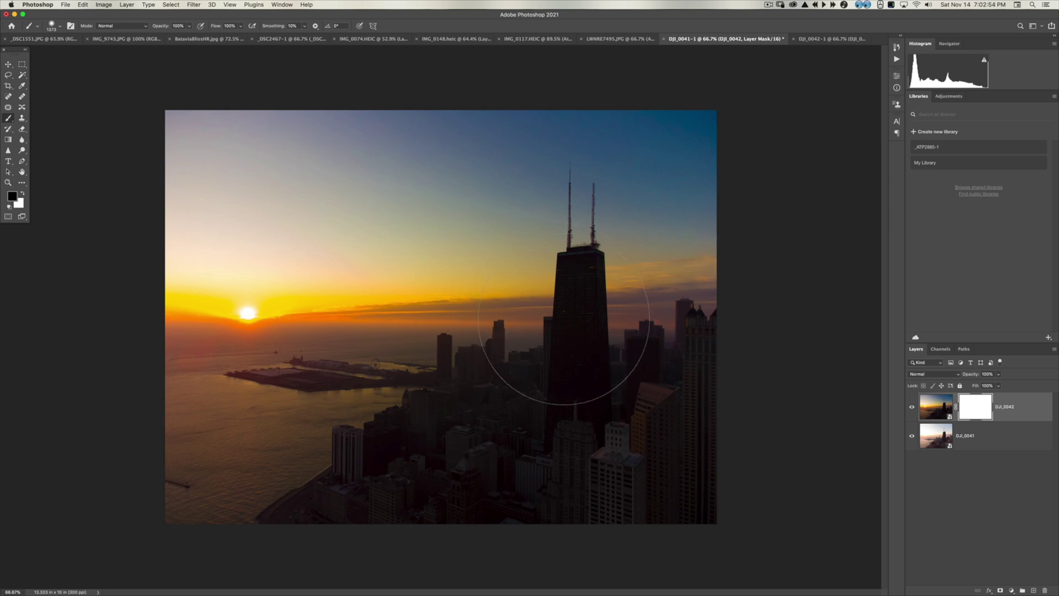
drag(567, 374, 585, 458)
key(super+z)
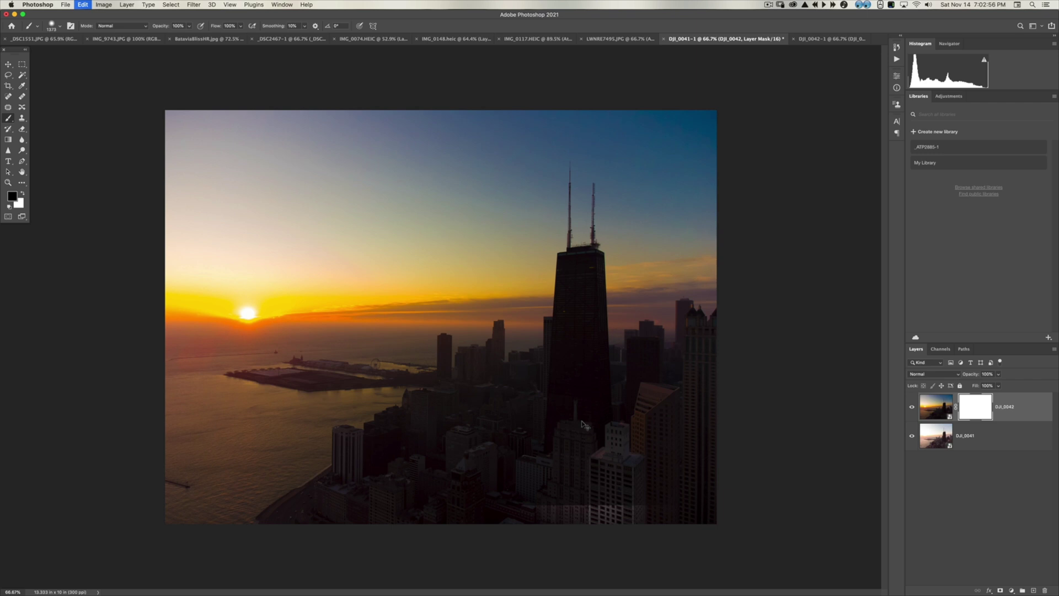
key(super+shift+z)
key(super+z)
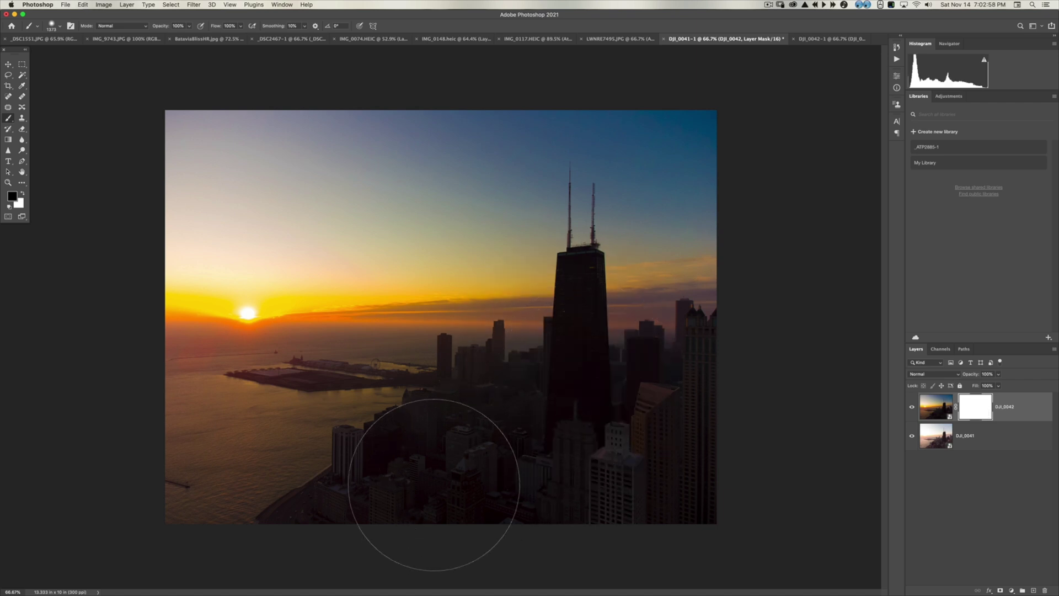
drag(446, 488, 530, 483)
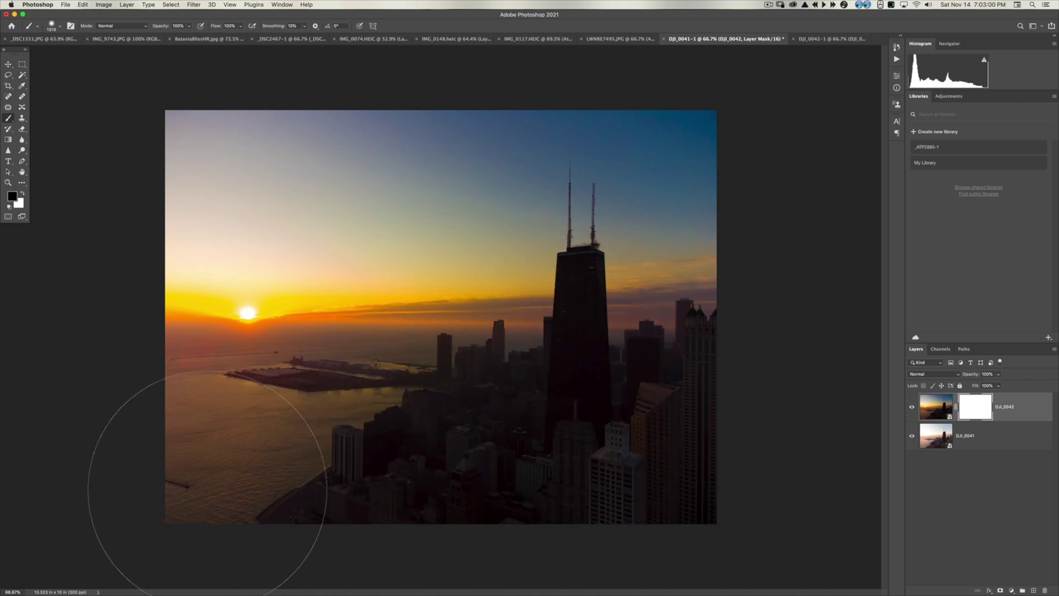
mouse_move(206, 497)
mouse_down()
mouse_move(624, 414)
mouse_move(898, 497)
mouse_up()
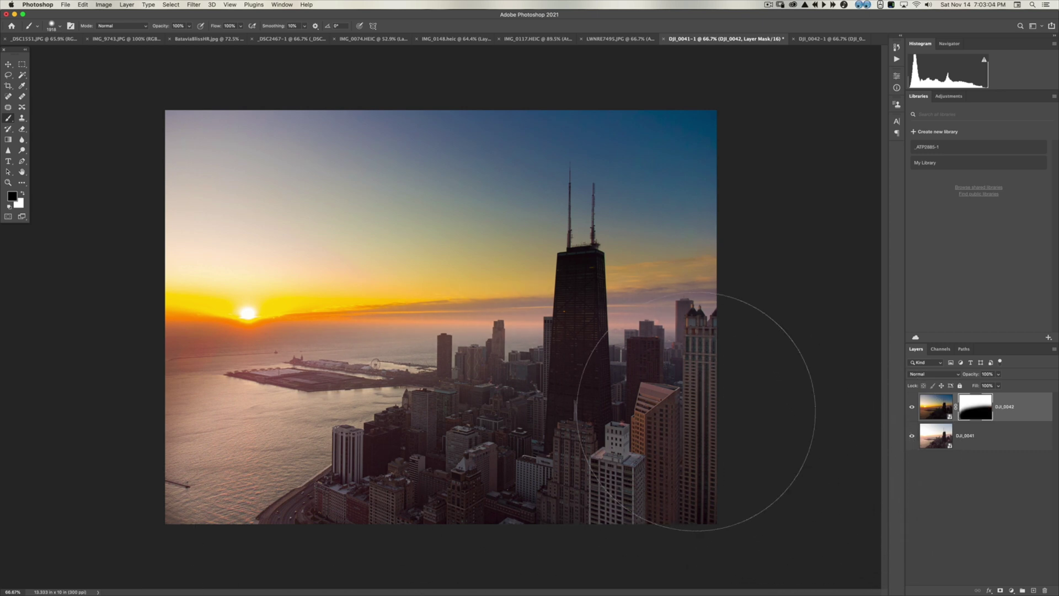
- Test a 40%-opacity white stroke on the lower-left water, undo it, and zoom in on the tower
key(x)
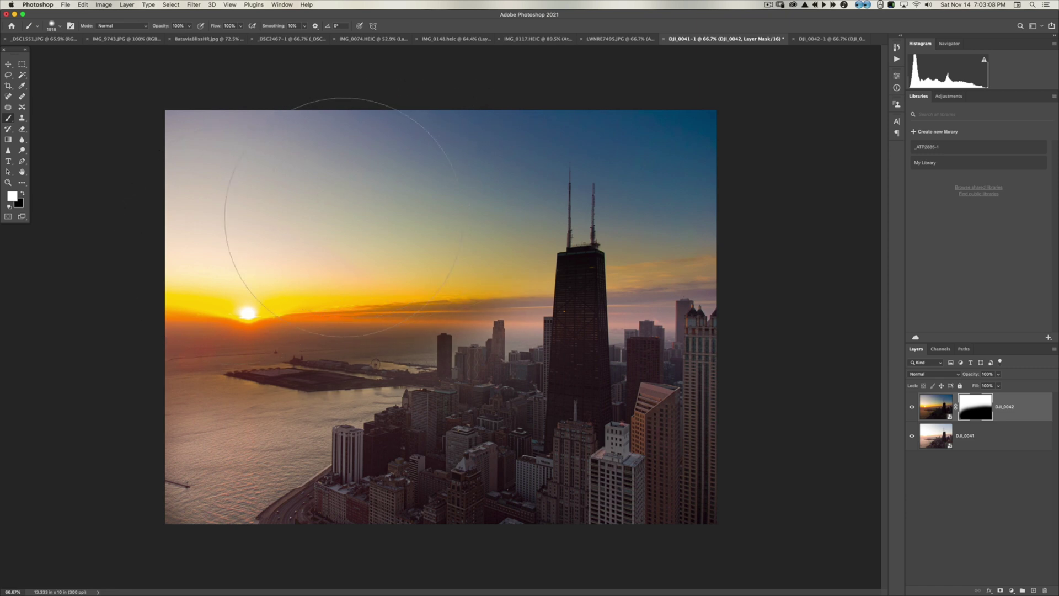
key(4)
click(194, 493)
mouse_move(372, 275)
mouse_down()
mouse_move(398, 436)
mouse_move(296, 435)
mouse_up()
key(x)
key(super+z)
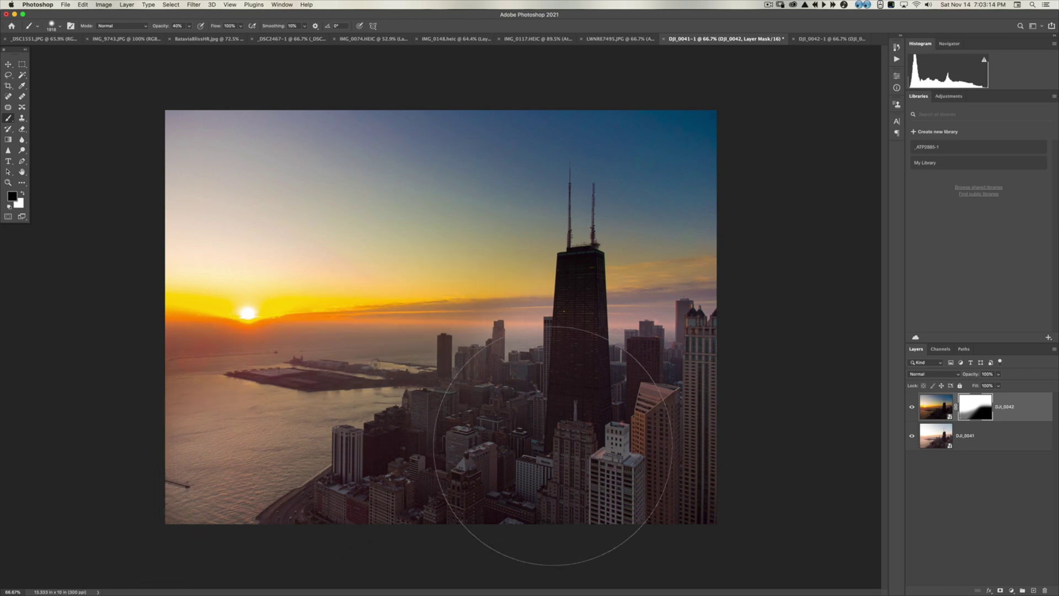
key(super+shift+z)
key(super+z)
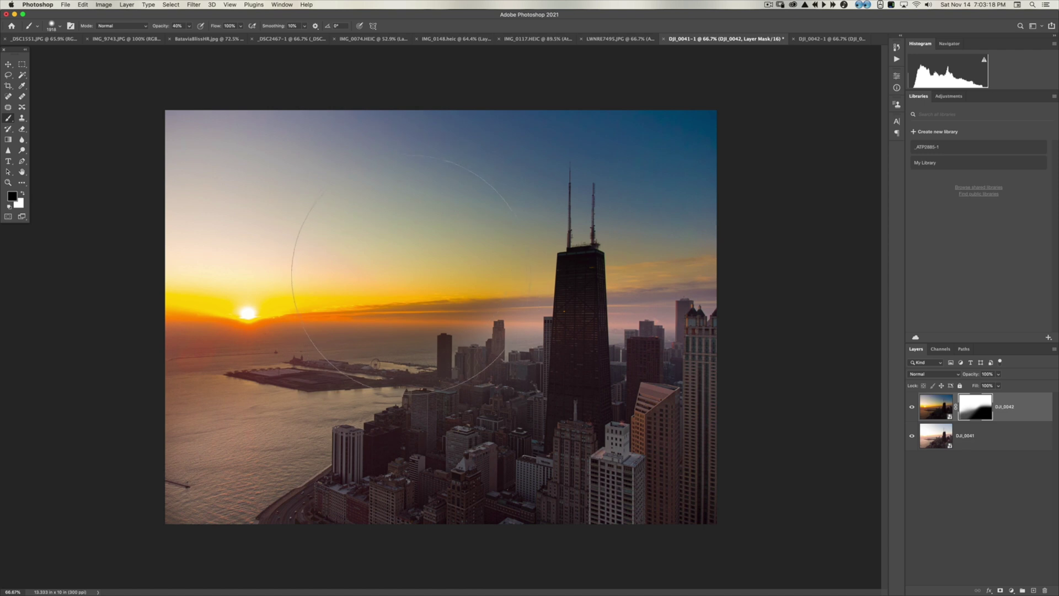
key(x)
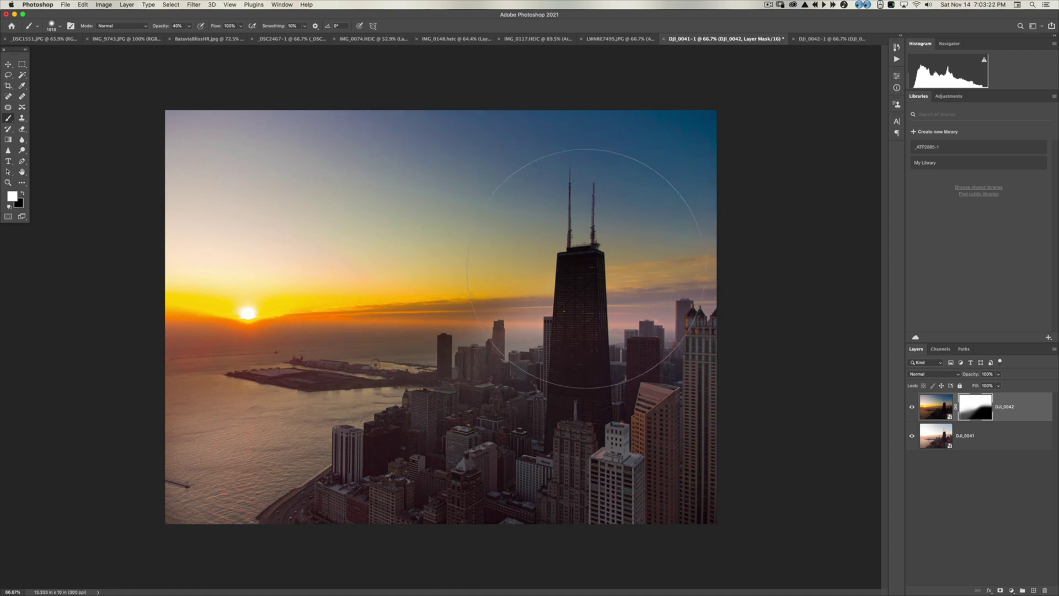
key(z)
click(576, 283)
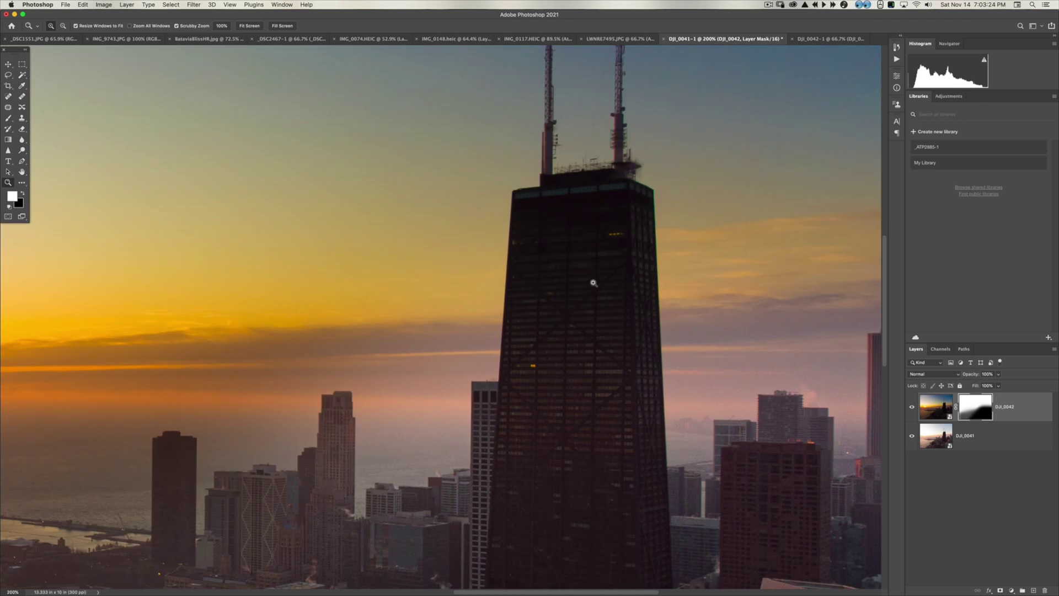
- Paint black over the tower on the mask with a 282 px brush, then fit the image
key(b)
drag(605, 291, 485, 282)
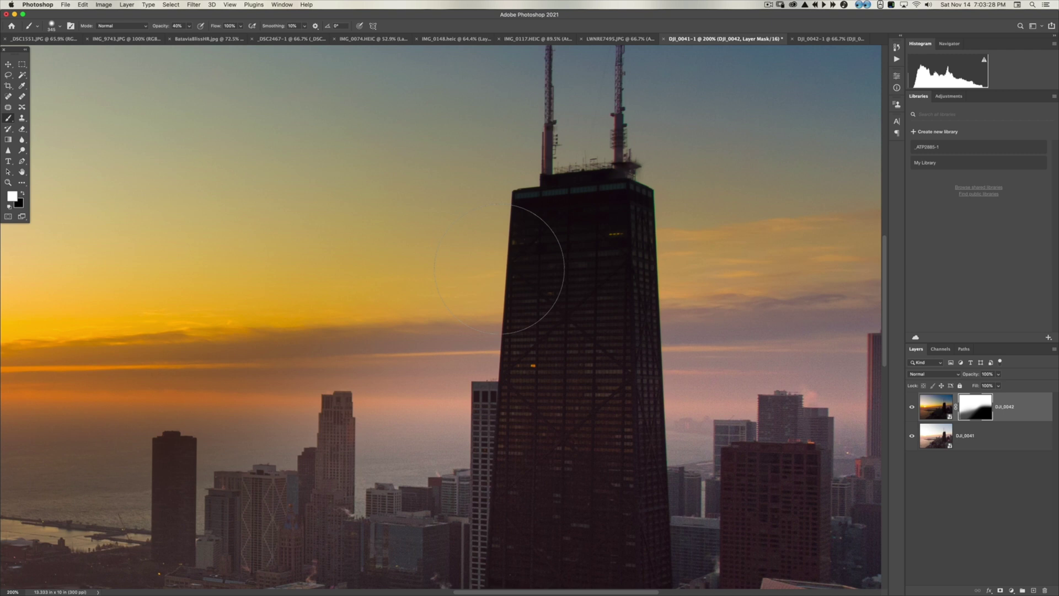
drag(558, 272, 538, 272)
key(x)
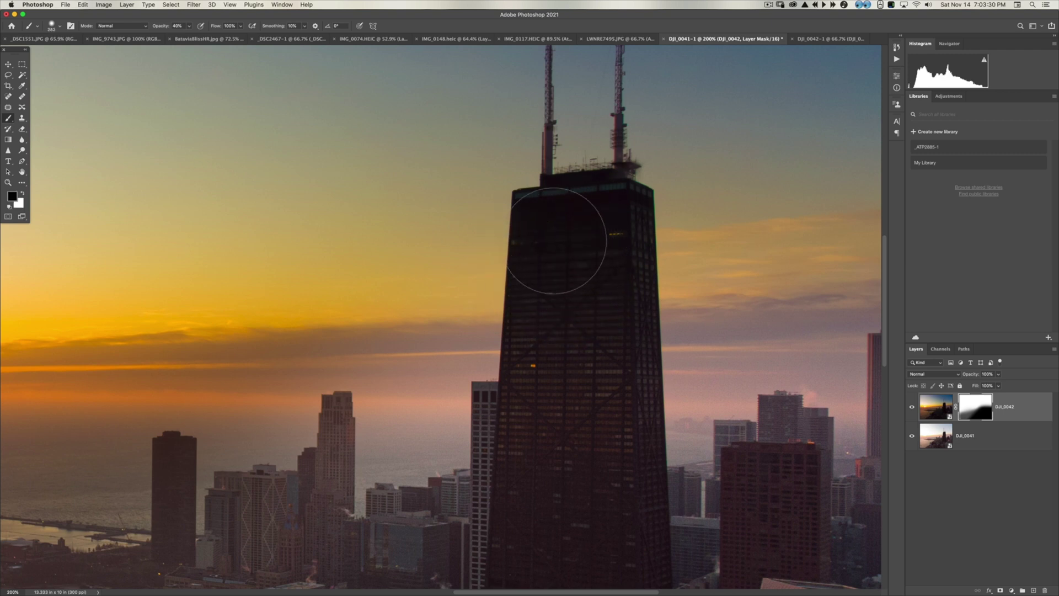
drag(549, 231, 579, 267)
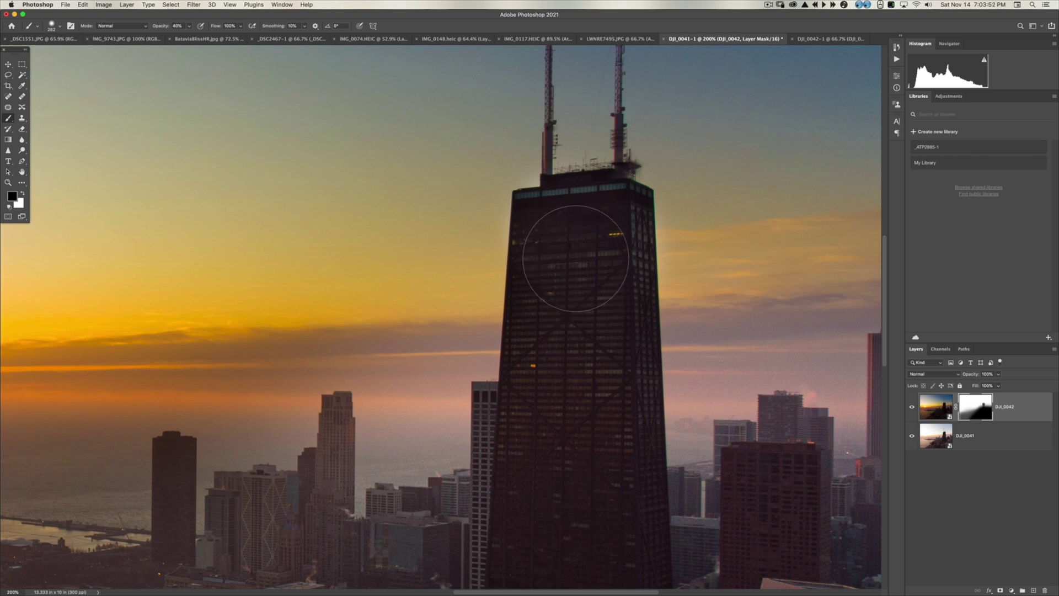
drag(576, 258, 570, 230)
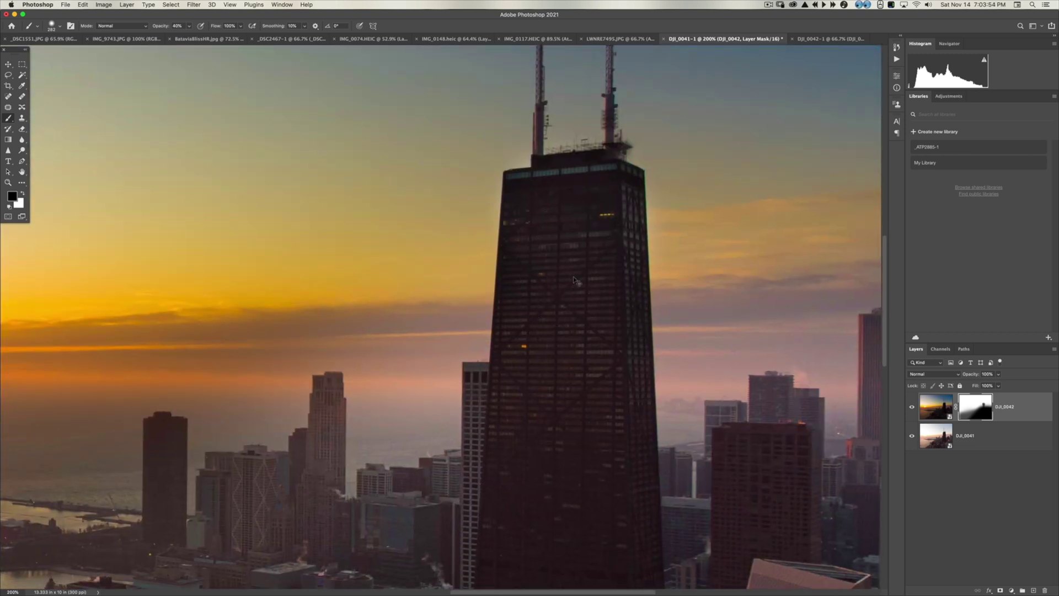
key(super+0)
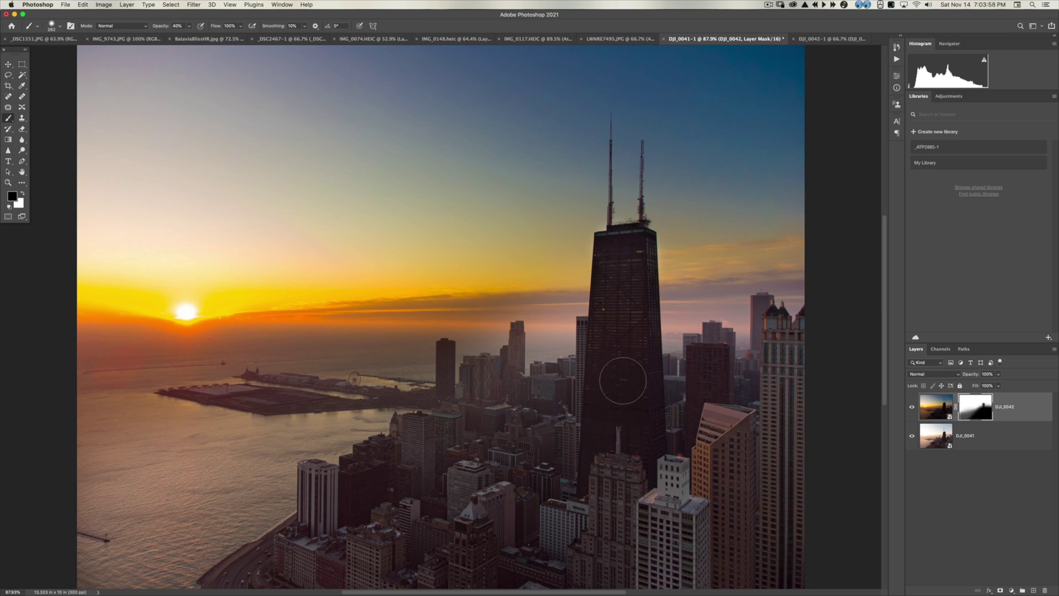
- Go full screen, stamp visible layers into Layer 1, and run Filter > ON1 > ON1 Effects 2020
key(f)
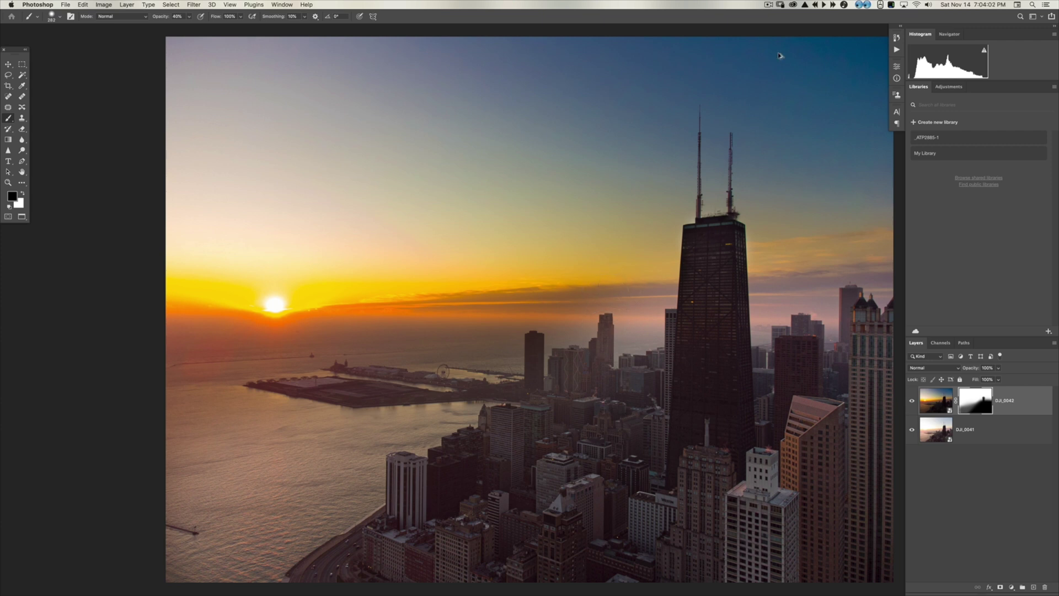
key(super+alt+shift+e)
click(193, 5)
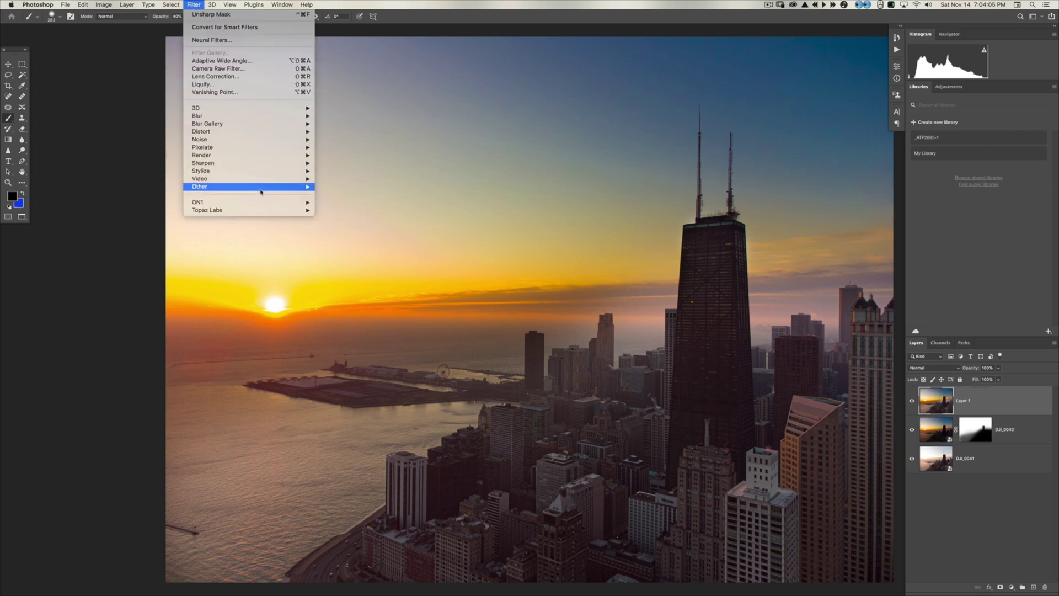
mouse_move(298, 202)
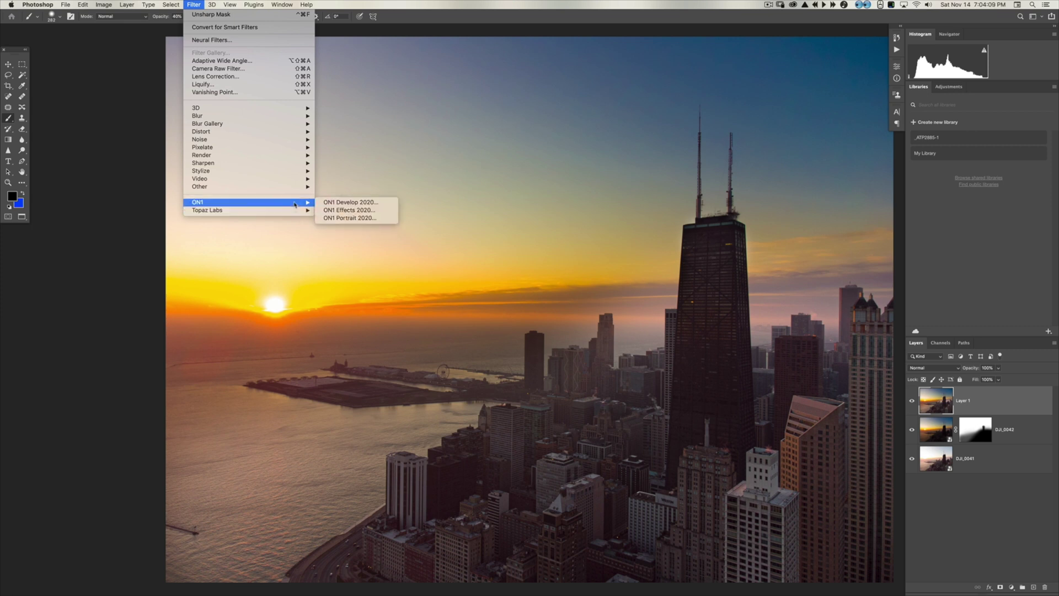
click(335, 212)
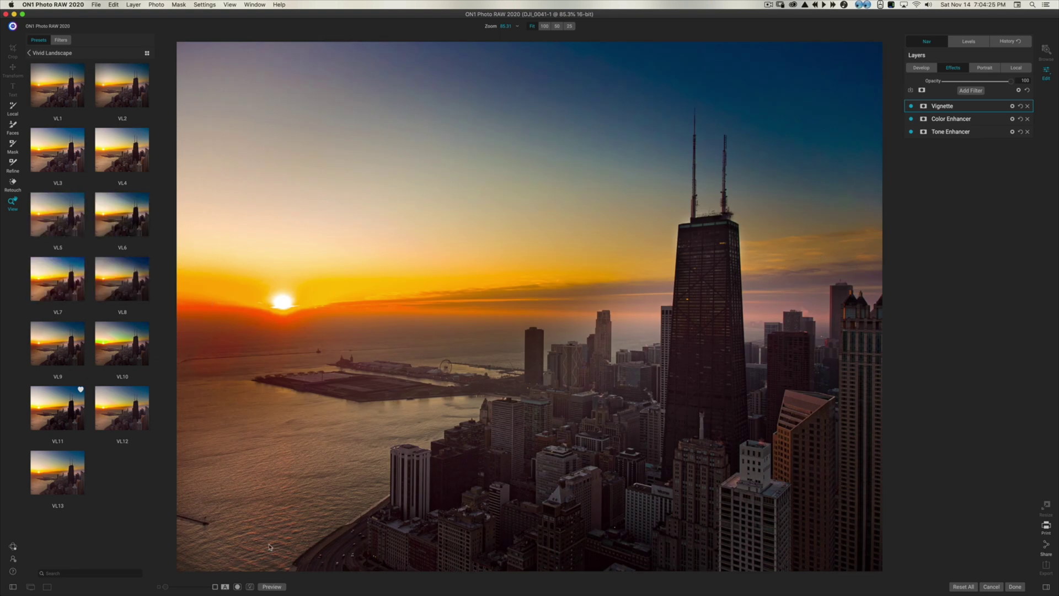
- Compare the Vignette, Color Enhancer and Tone Enhancer look against the original, then apply it to Photoshop
click(279, 588)
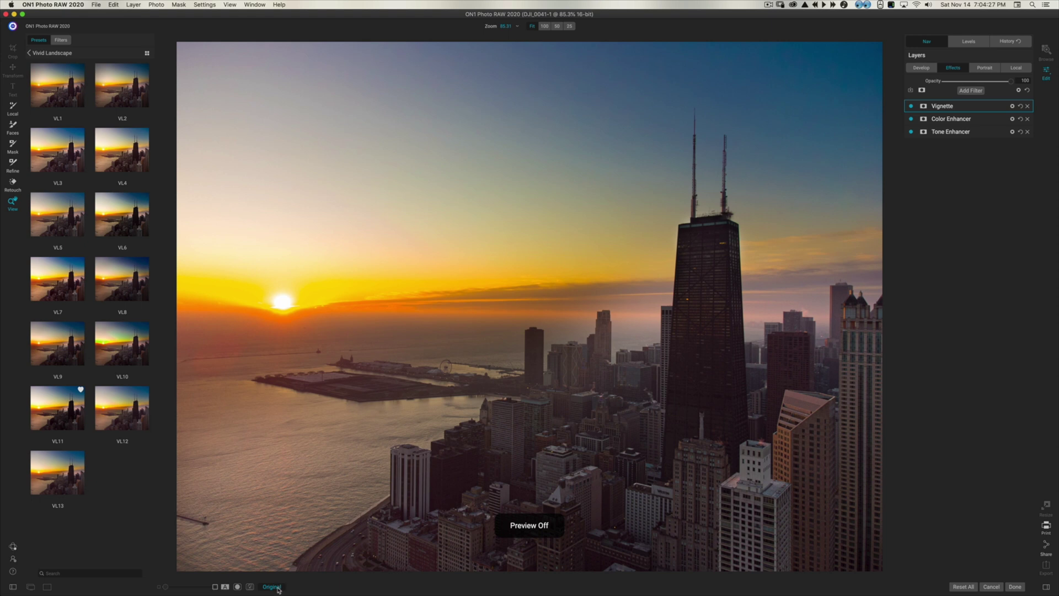
click(275, 587)
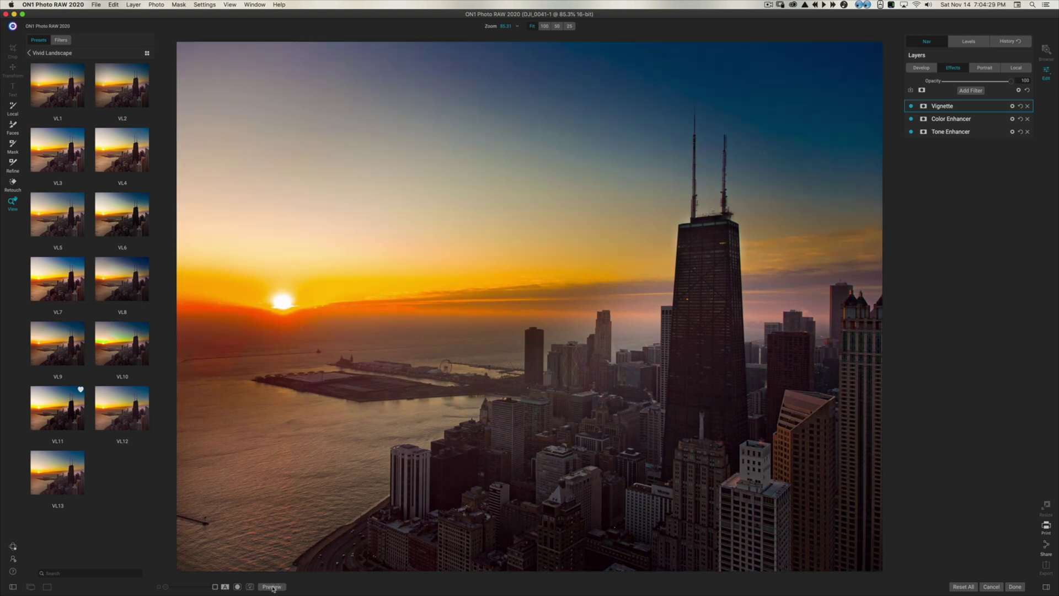
click(272, 587)
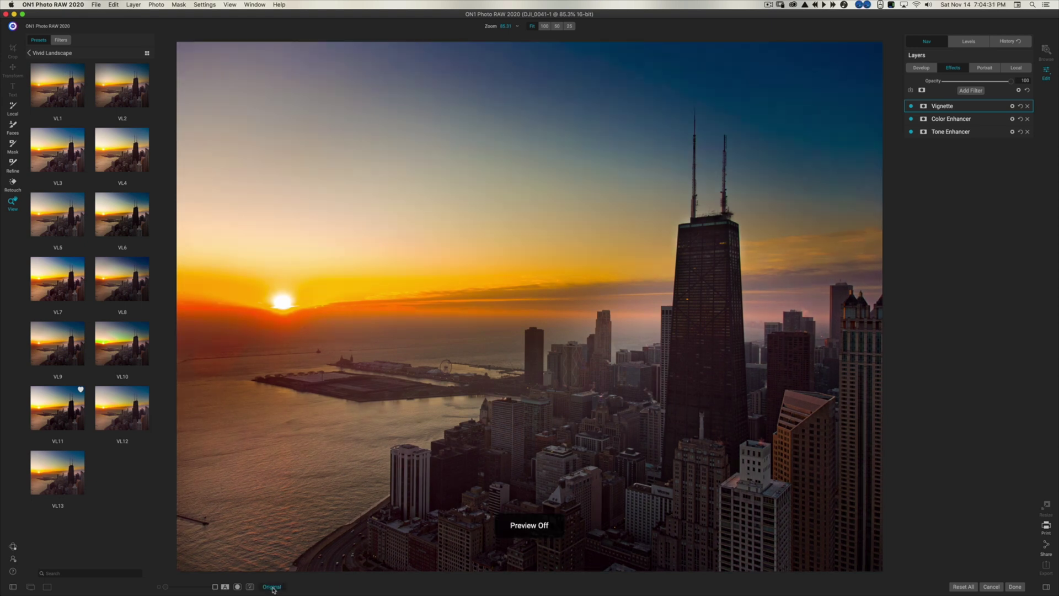
click(277, 587)
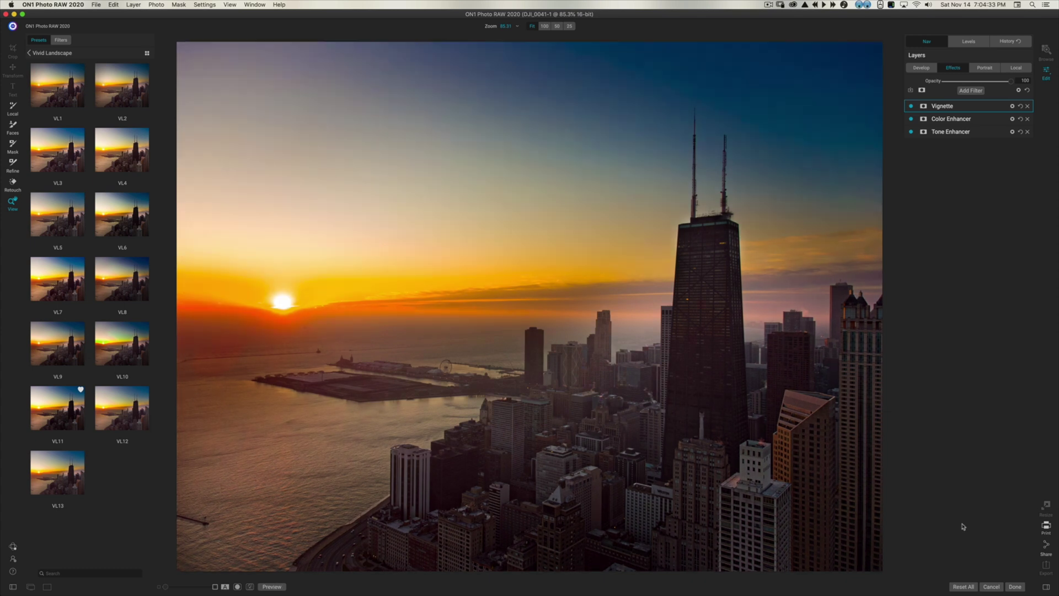
click(1015, 586)
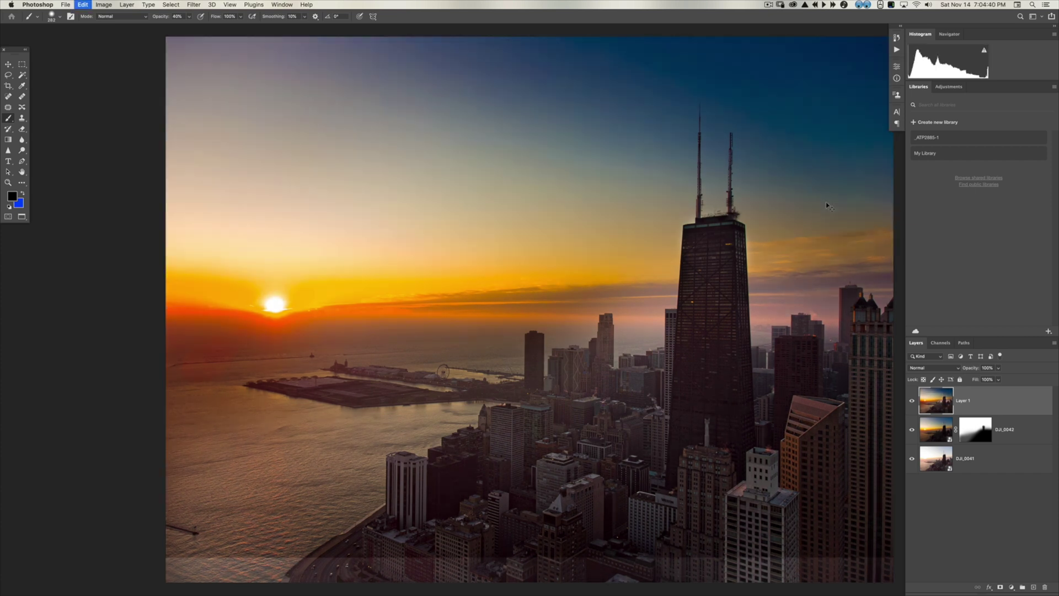
key(z)
click(807, 182)
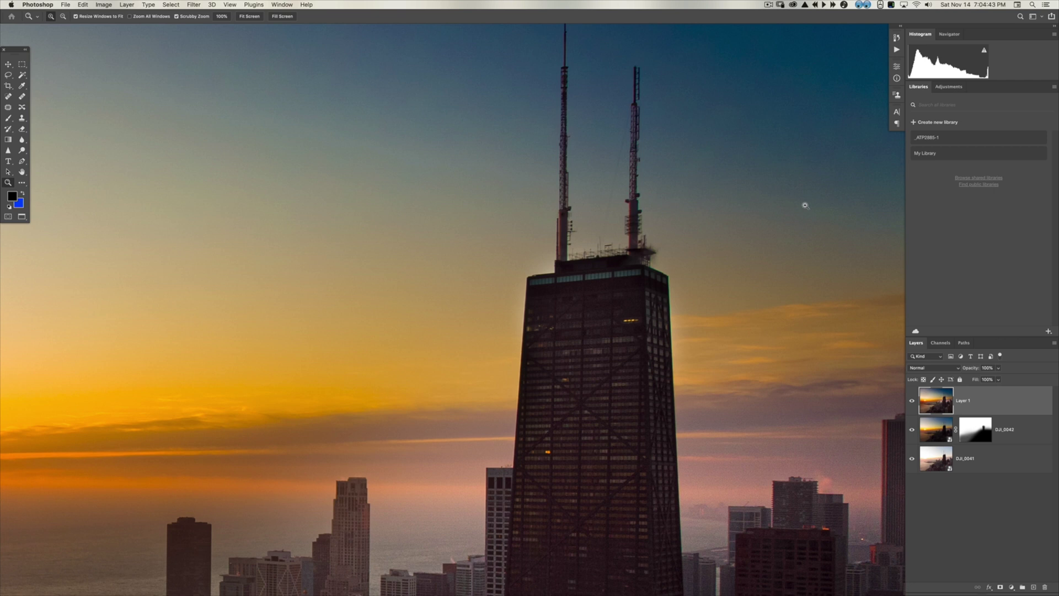
alt+click(809, 213)
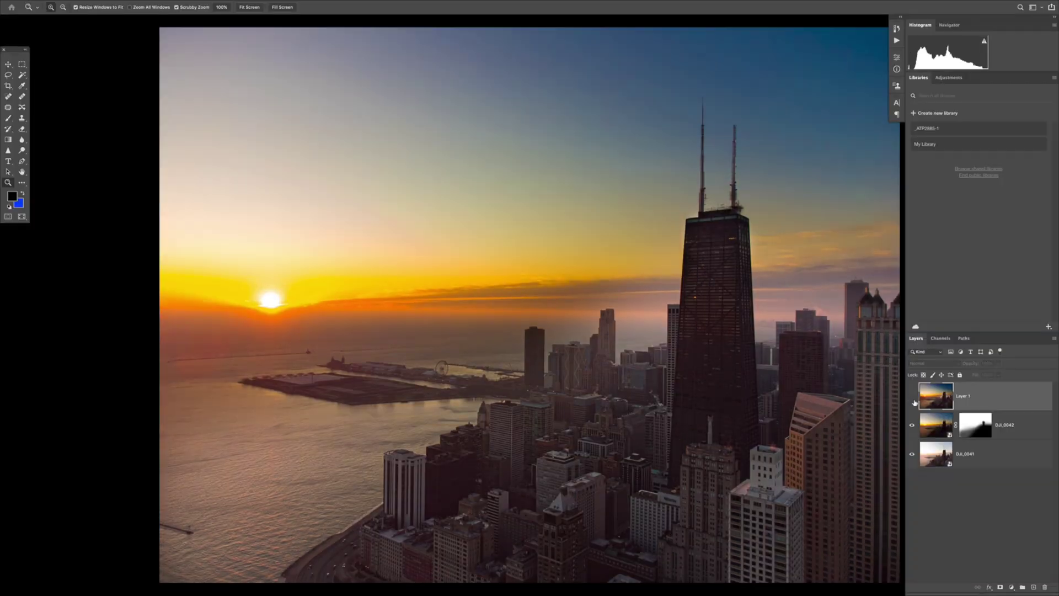
key(f)
key(f)
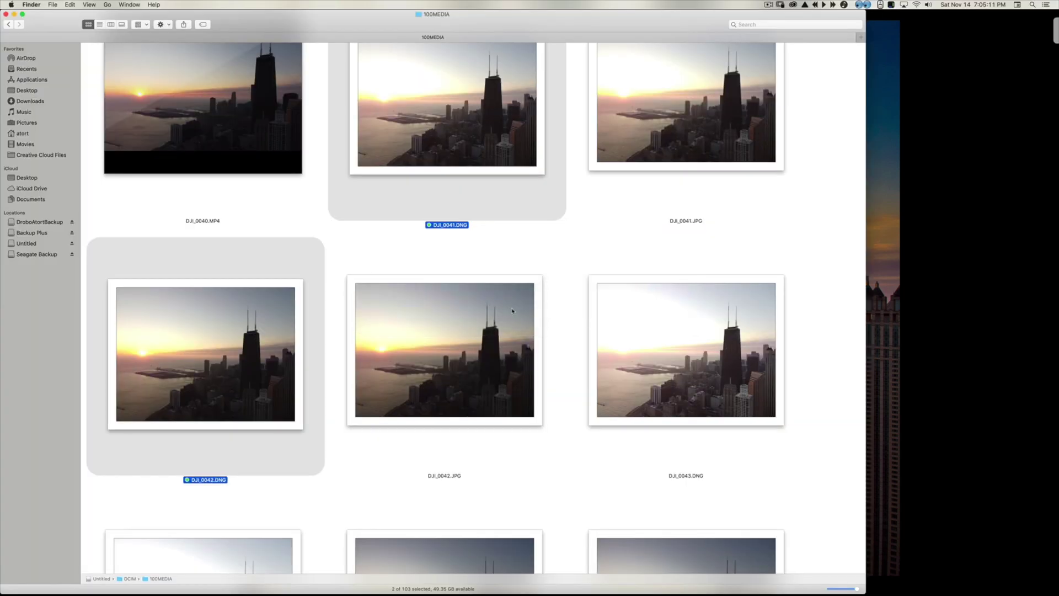
- Quick Look the DJI_0041.DNG shot in Finder at large size
click(545, 237)
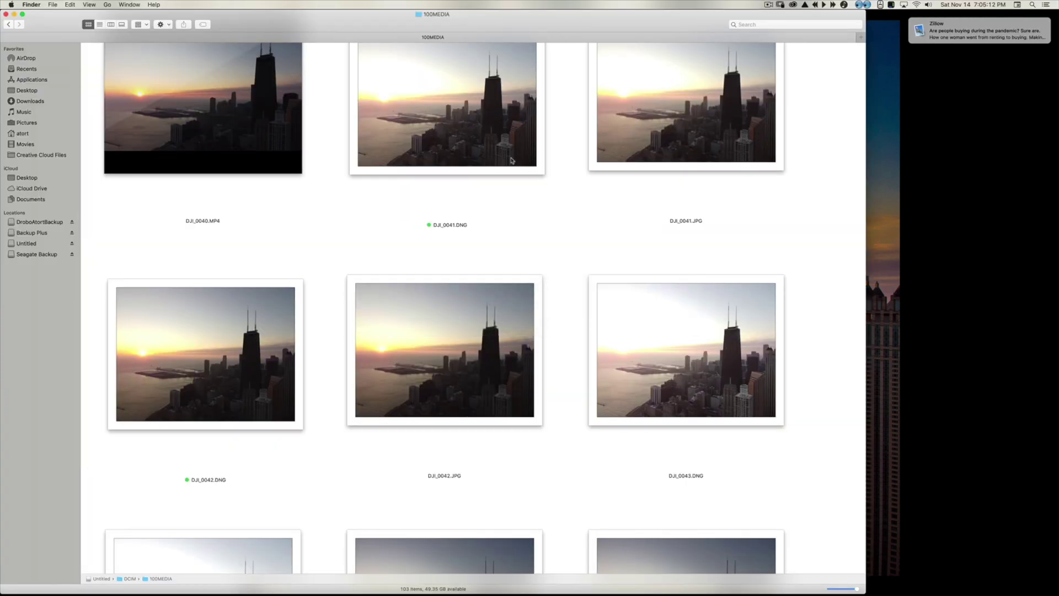
click(514, 147)
key(space)
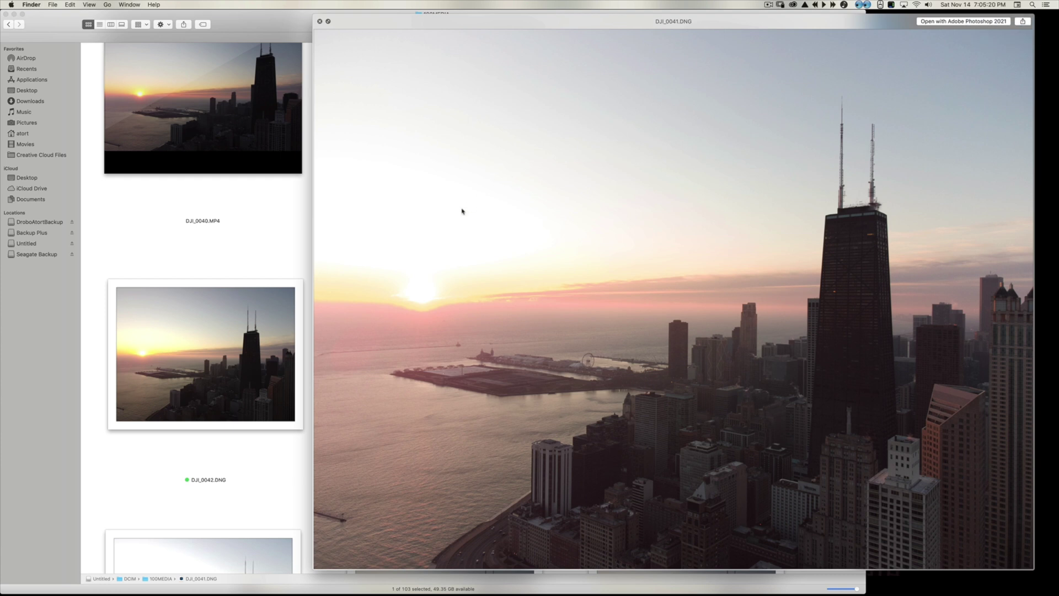
key(space)
- Quick Look the DJI_0044.JPG shot from the 100MEDIA folder
click(277, 153)
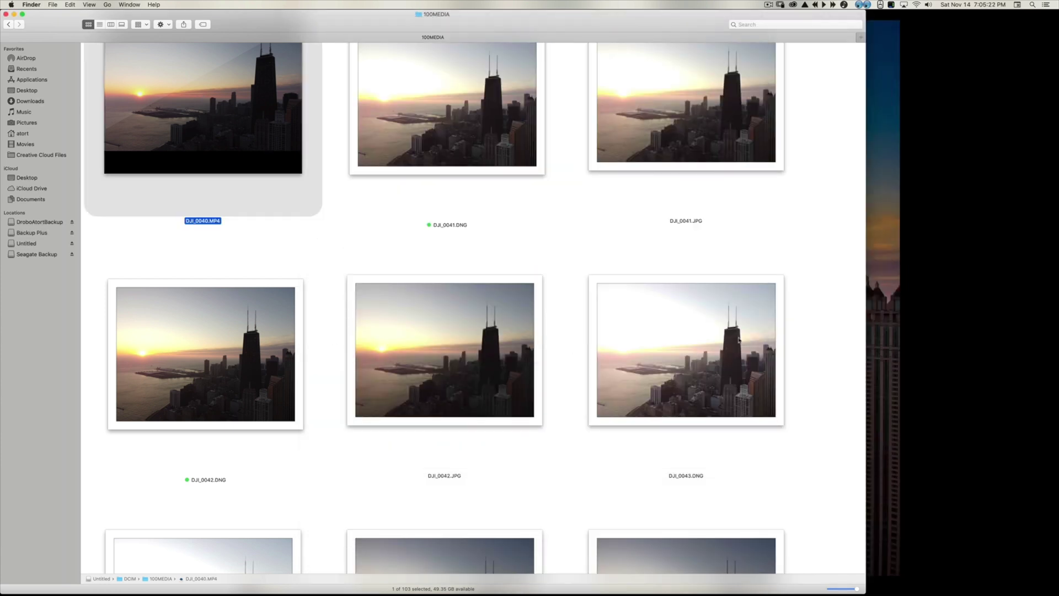
scroll(645, 253, down, 4)
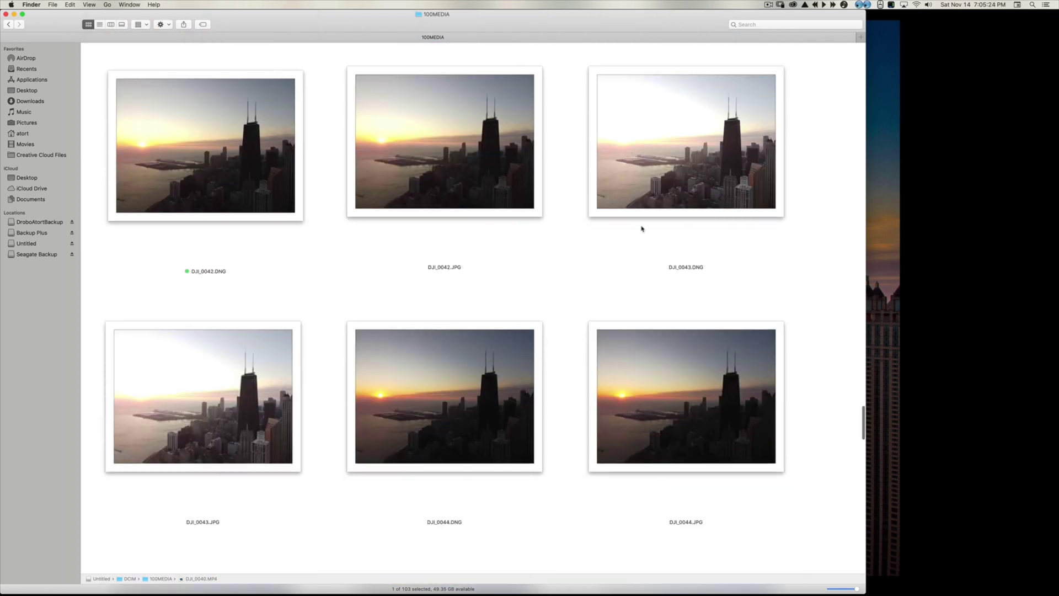
click(643, 339)
key(space)
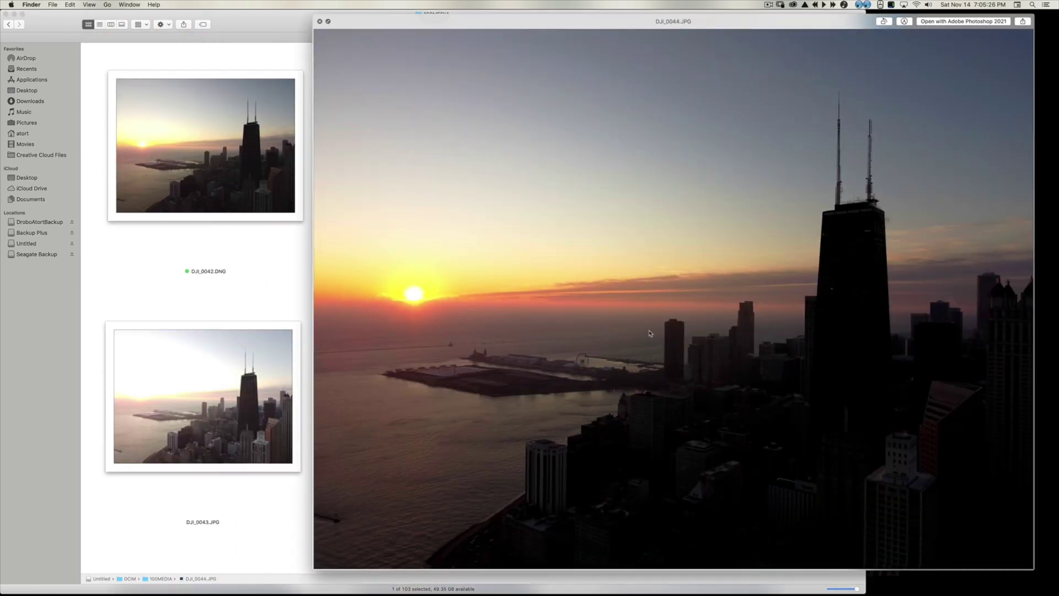
key(space)
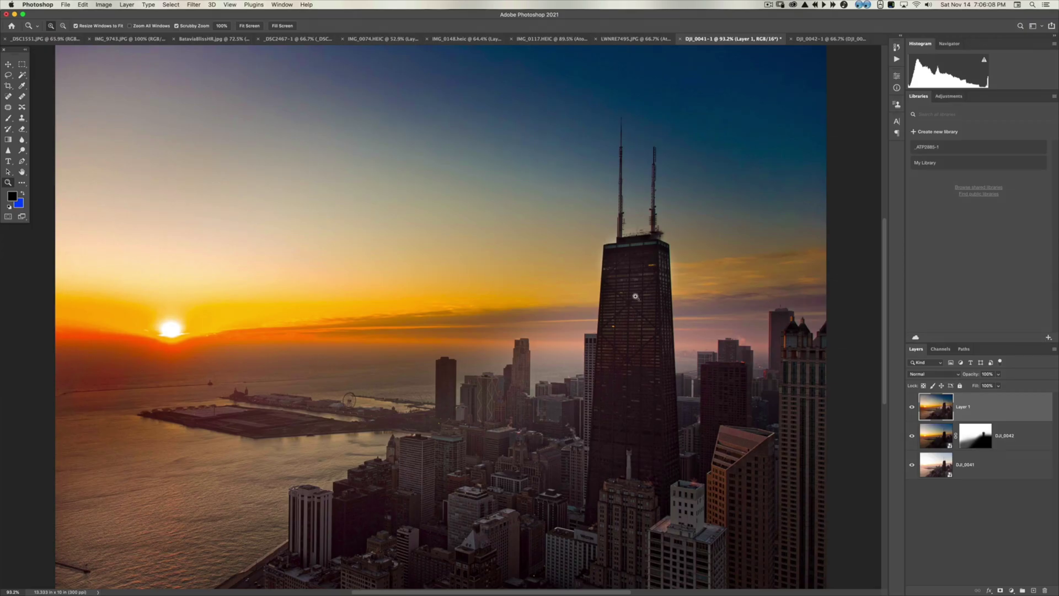
- Switch to the DJI_0042-1 document, then Quick Look DJI_0043.DNG in Finder
click(827, 38)
key(super+Tab)
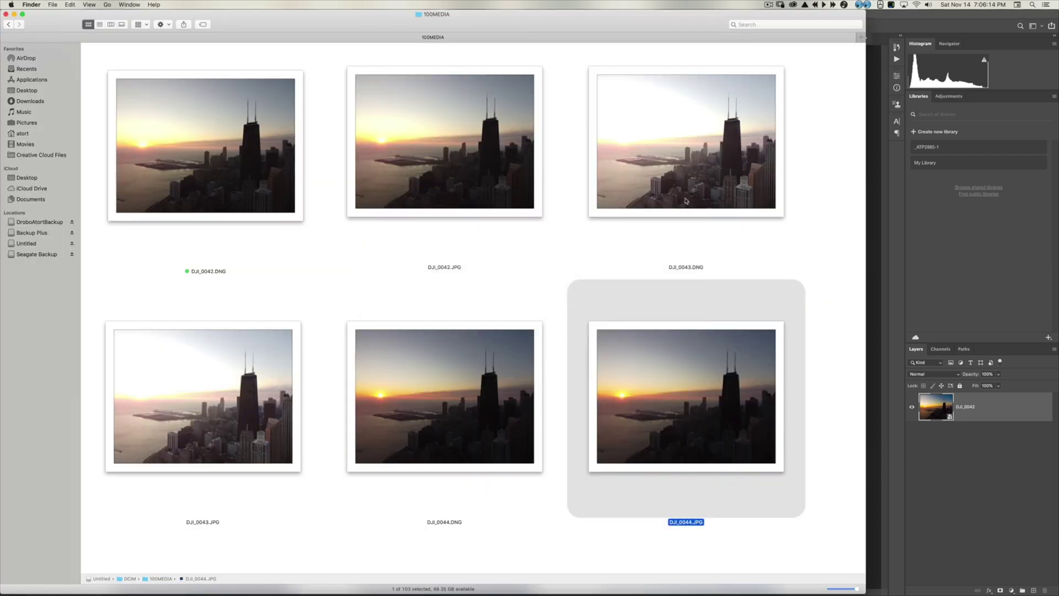
click(719, 165)
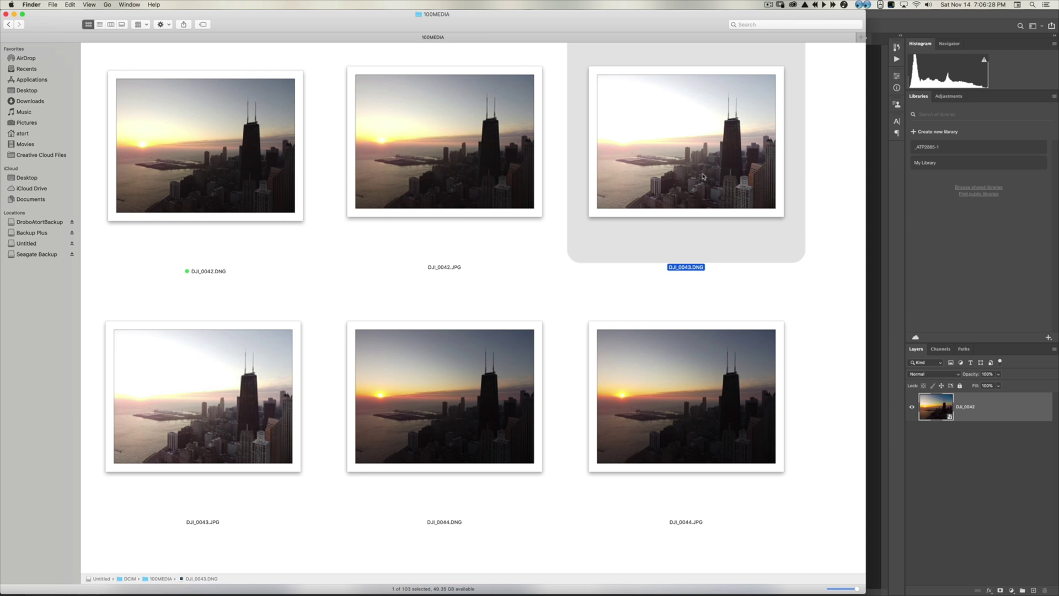
key(space)
- Preview DJI_0044.JPG, close the previews and return to Photoshop
key(space)
click(618, 339)
key(space)
key(space)
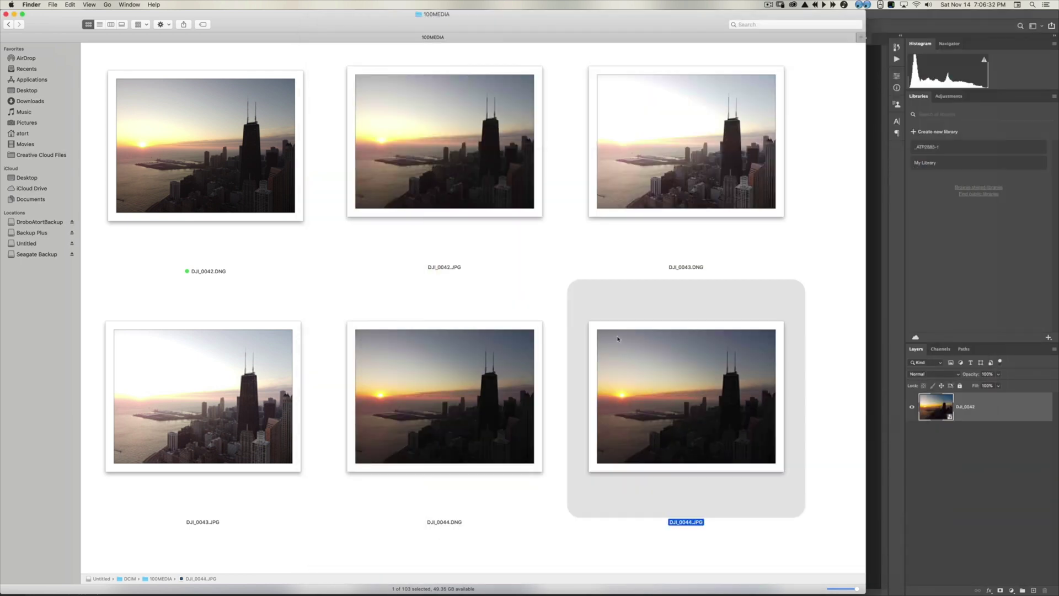
key(super+Tab)
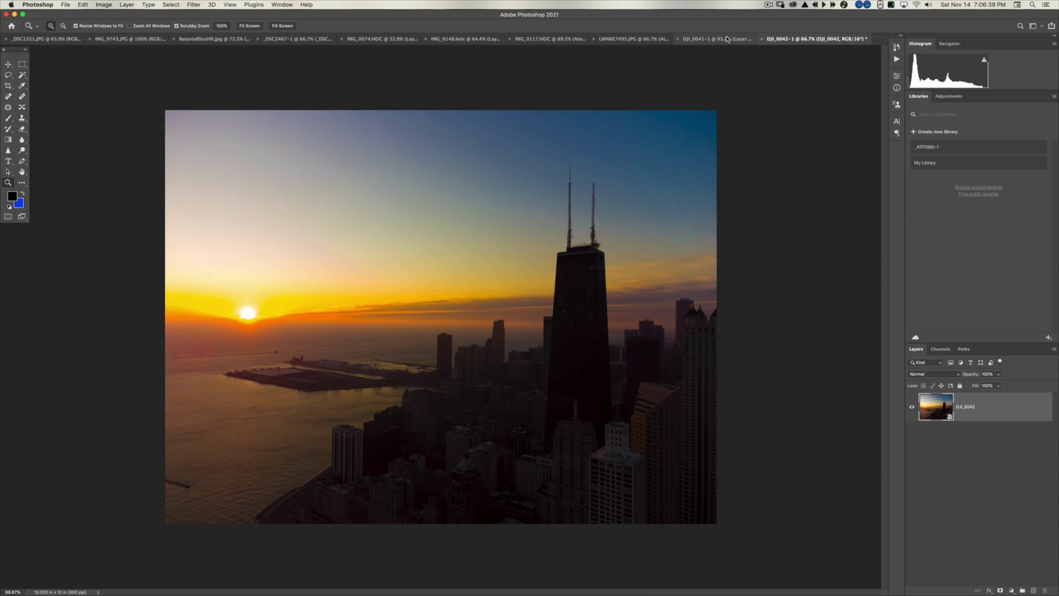
- On the DJI_0041-1 composite, hide Layer 1 and briefly toggle DJI_0042 off and back on
click(720, 39)
click(912, 407)
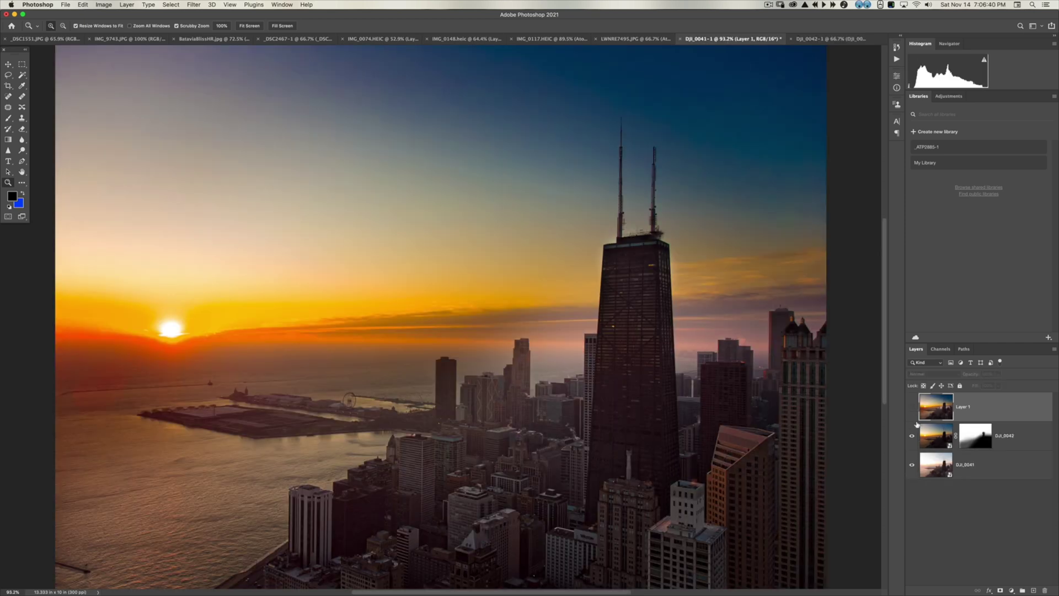
click(912, 436)
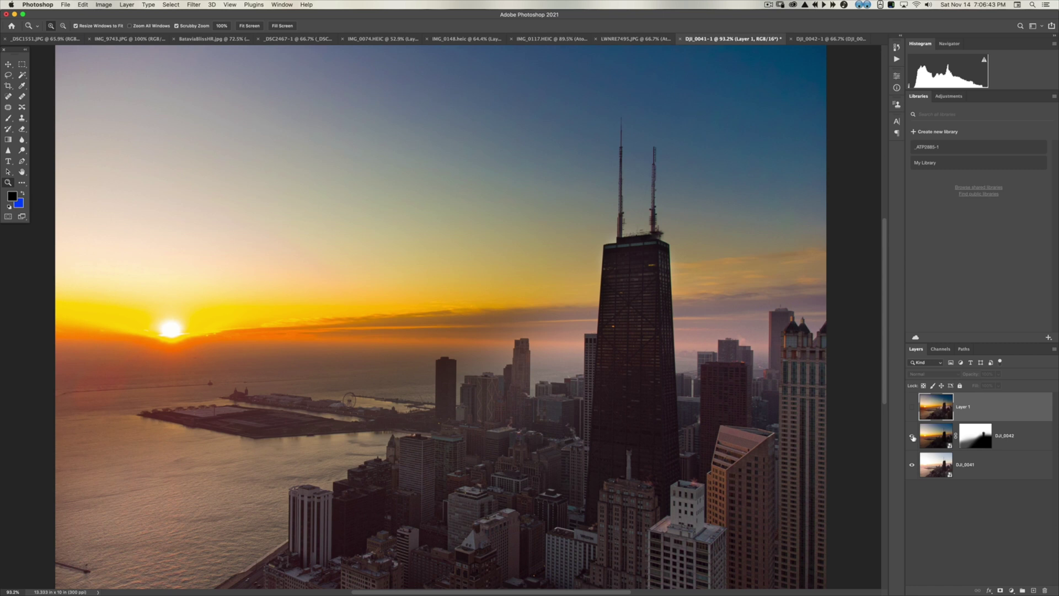
click(913, 437)
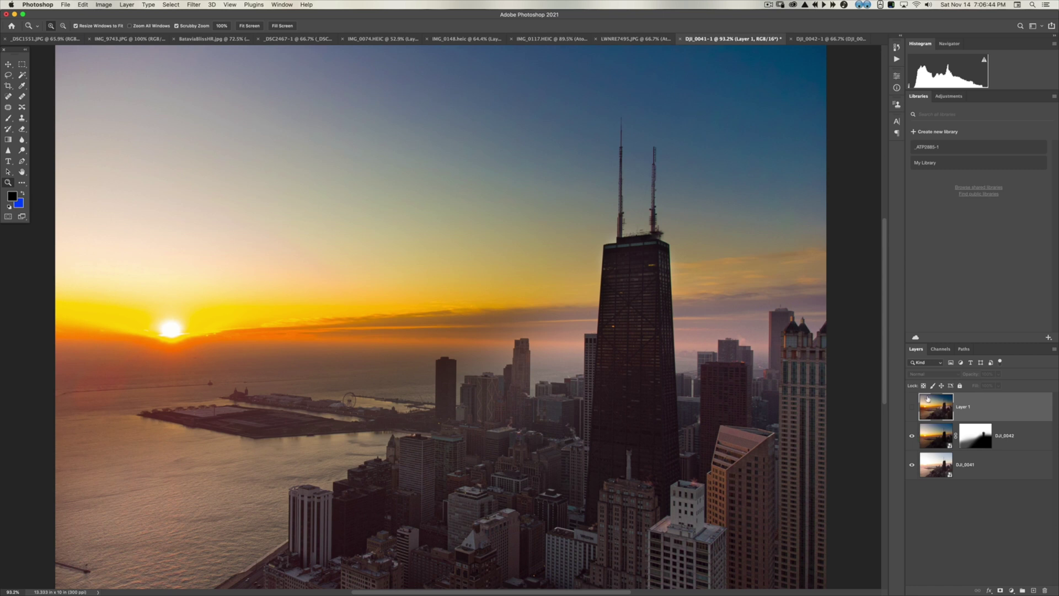